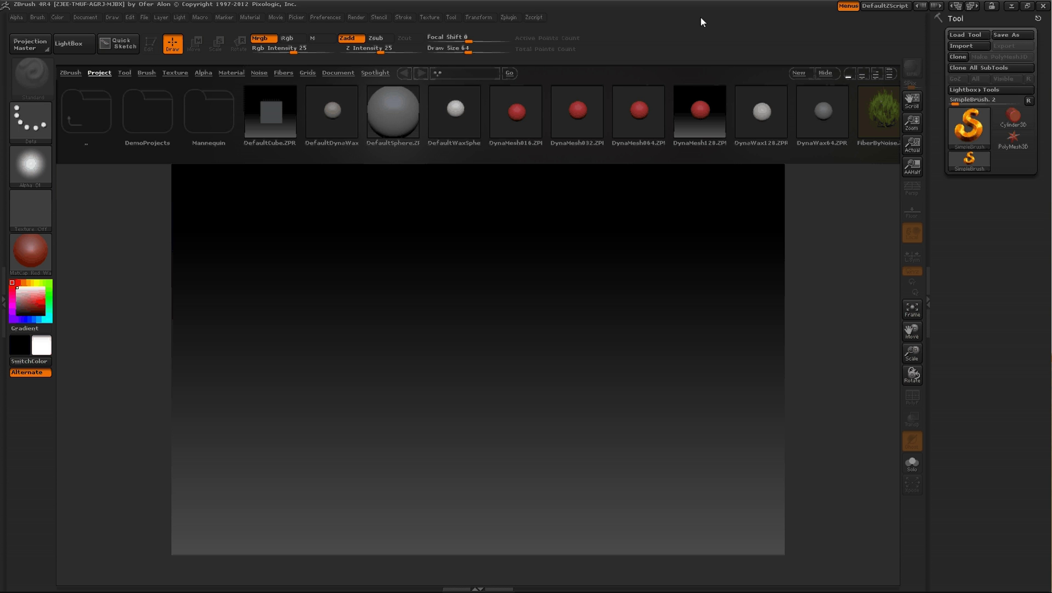
# Step: Open the DynaMesh016 sphere project and set its DynaMesh resolution to 352
pyautogui.doubleClick(517, 115)
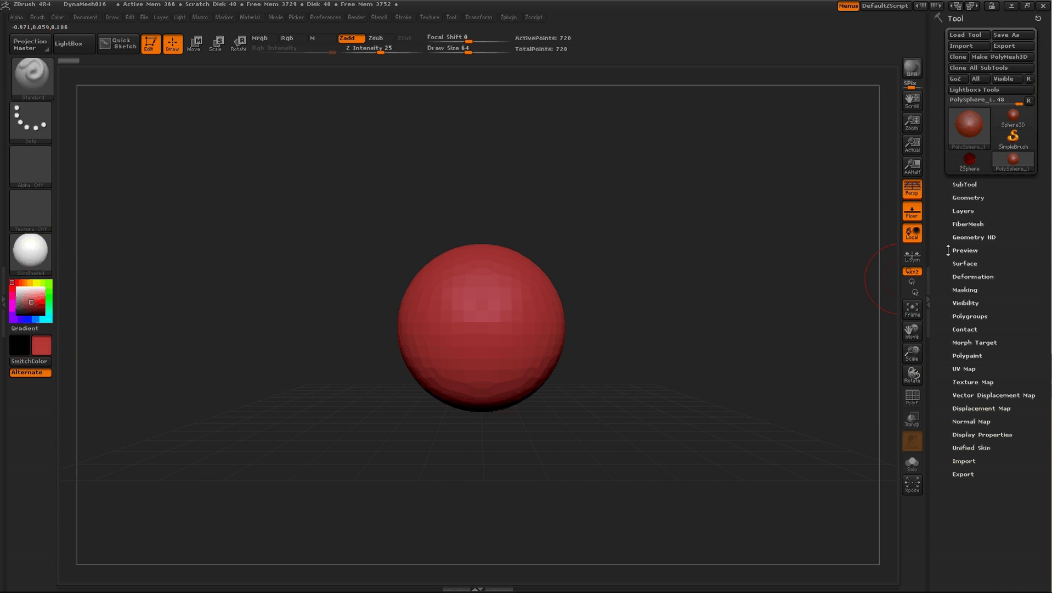
pyautogui.click(964, 197)
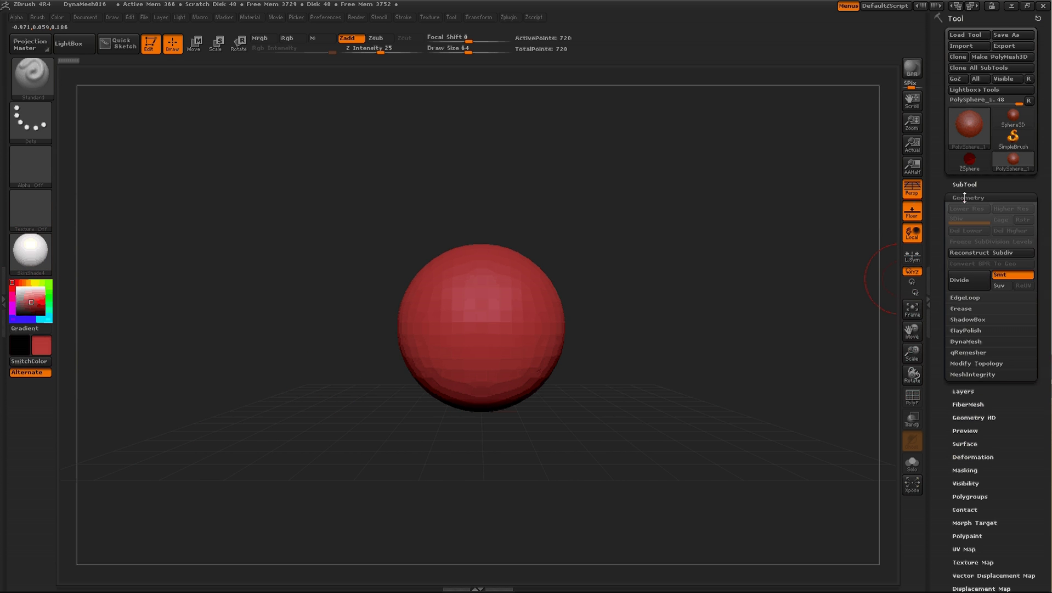
pyautogui.click(965, 341)
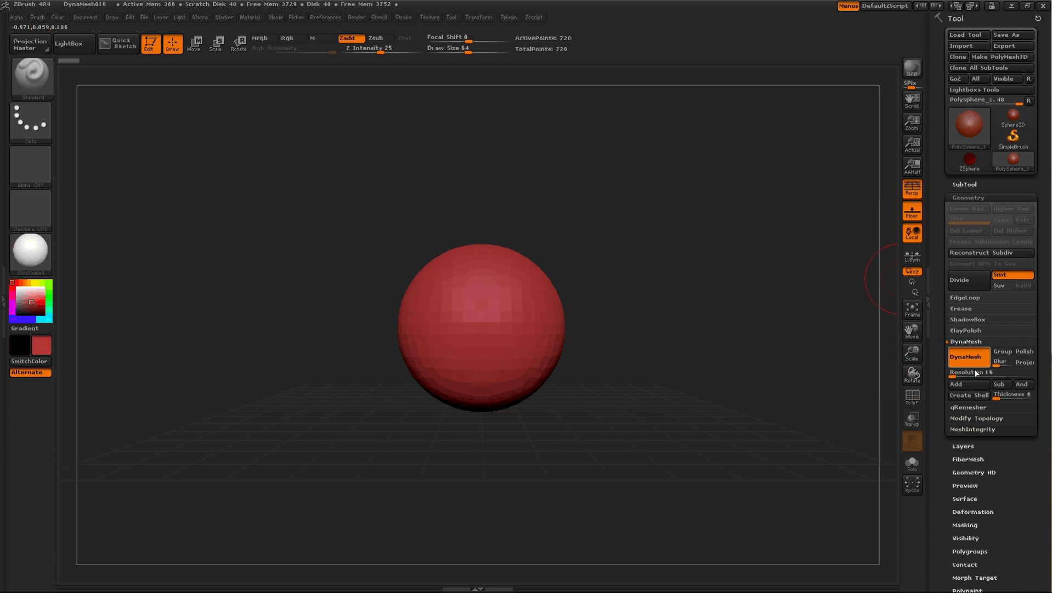
pyautogui.moveTo(961, 377); pyautogui.dragTo(966, 376)
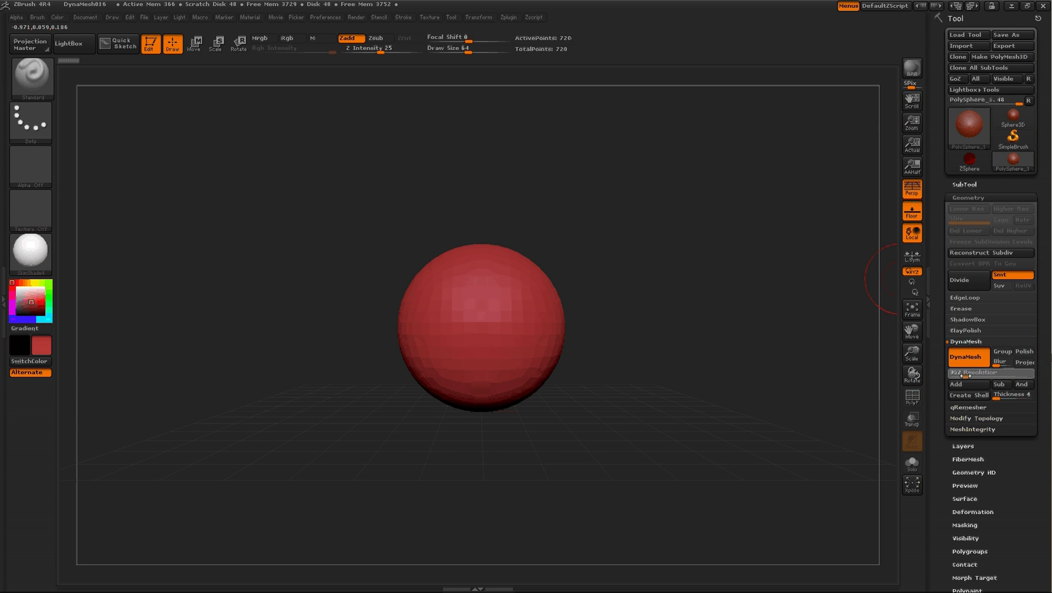
# Step: Remesh the sphere with DynaMesh at the new resolution
pyautogui.press('shift')
pyautogui.press('shift')
pyautogui.moveTo(372, 51); pyautogui.dragTo(339, 50)
pyautogui.press('ctrl')
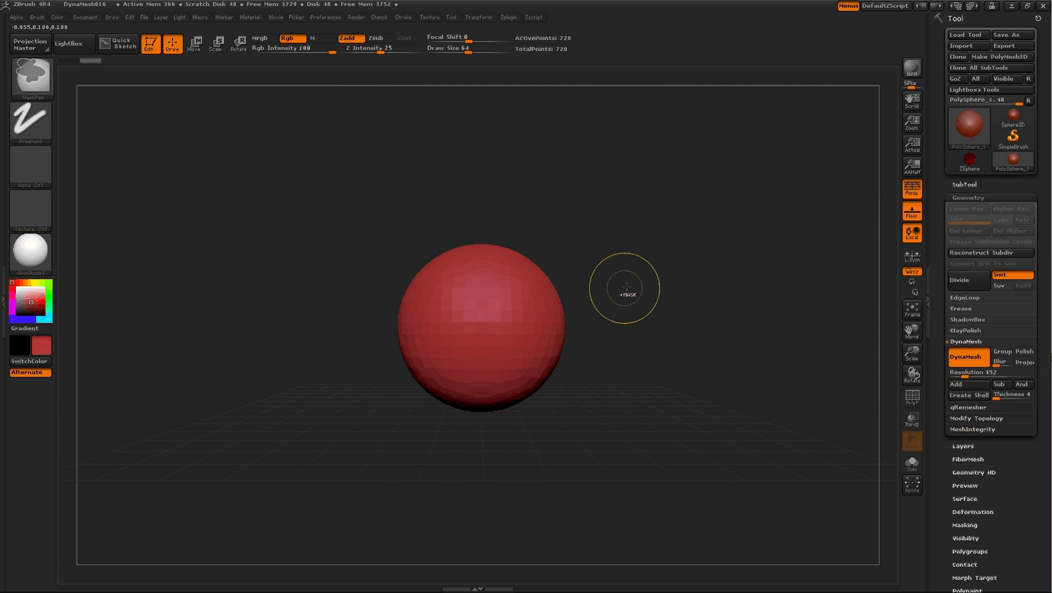
pyautogui.moveTo(644, 281)
pyautogui.keyDown('ctrl'); pyautogui.mouseDown()
pyautogui.moveTo(656, 401)
pyautogui.moveTo(630, 409)
pyautogui.mouseUp(); pyautogui.keyUp('ctrl')
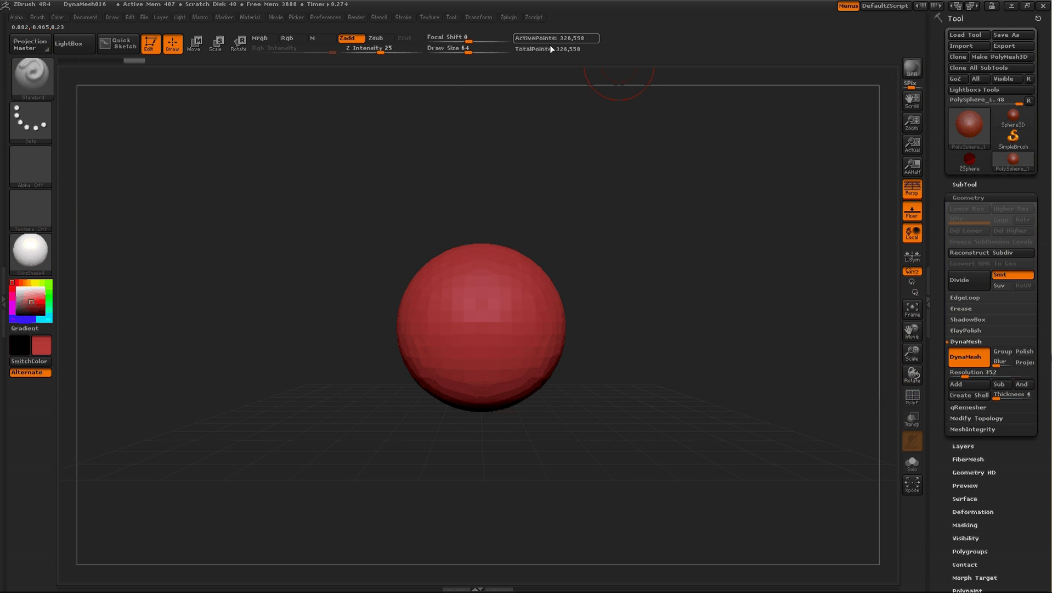
# Step: Smooth the sphere's faceted surface with the Smooth brush, updating the DynaMesh between strokes
pyautogui.press('shift')
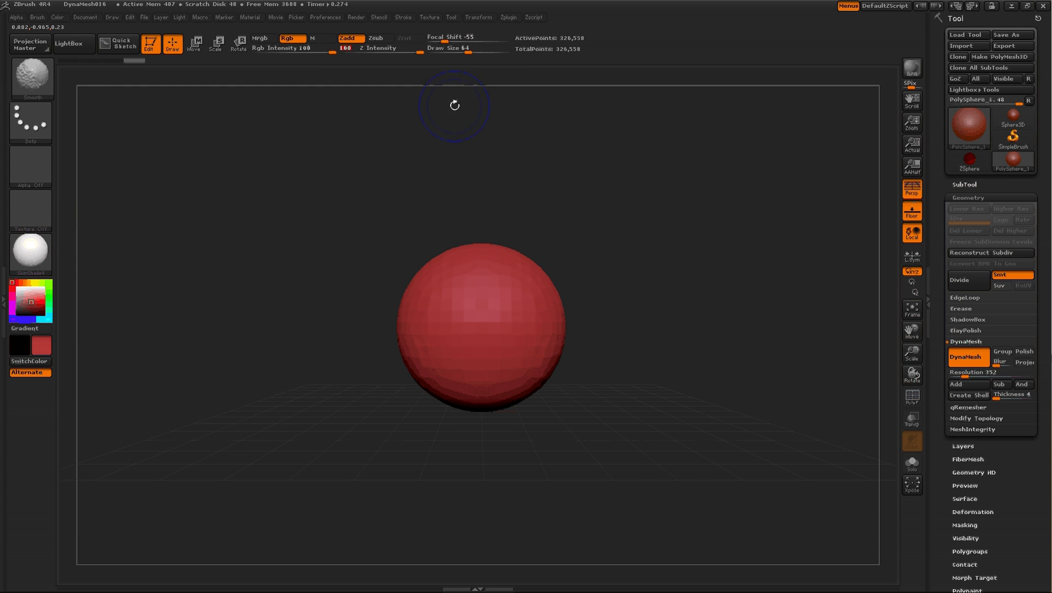
pyautogui.moveTo(451, 259)
pyautogui.keyDown('shift'); pyautogui.mouseDown()
pyautogui.moveTo(474, 283)
pyautogui.moveTo(461, 415)
pyautogui.mouseUp(); pyautogui.keyUp('shift')
pyautogui.keyDown('ctrl'); pyautogui.moveTo(619, 405); pyautogui.dragTo(598, 537); pyautogui.keyUp('ctrl')
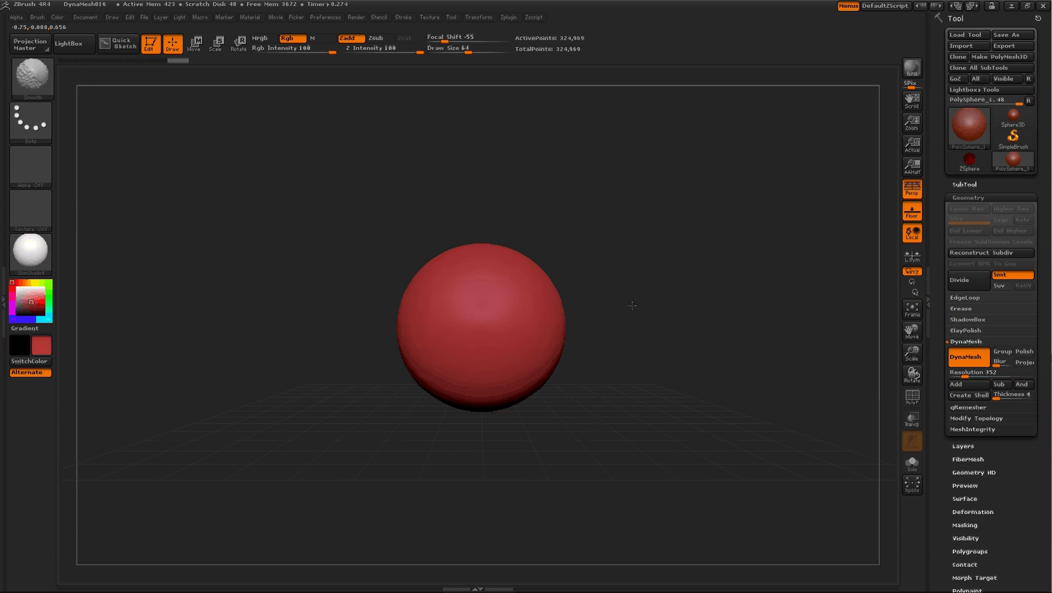
pyautogui.keyDown('shift'); pyautogui.moveTo(483, 345); pyautogui.dragTo(587, 279); pyautogui.keyUp('shift')
pyautogui.keyDown('ctrl'); pyautogui.moveTo(625, 362); pyautogui.dragTo(573, 311); pyautogui.keyUp('ctrl')
pyautogui.keyDown('ctrl'); pyautogui.click(516, 224); pyautogui.keyUp('ctrl')
pyautogui.keyDown('shift'); pyautogui.moveTo(516, 224); pyautogui.dragTo(494, 295); pyautogui.keyUp('shift')
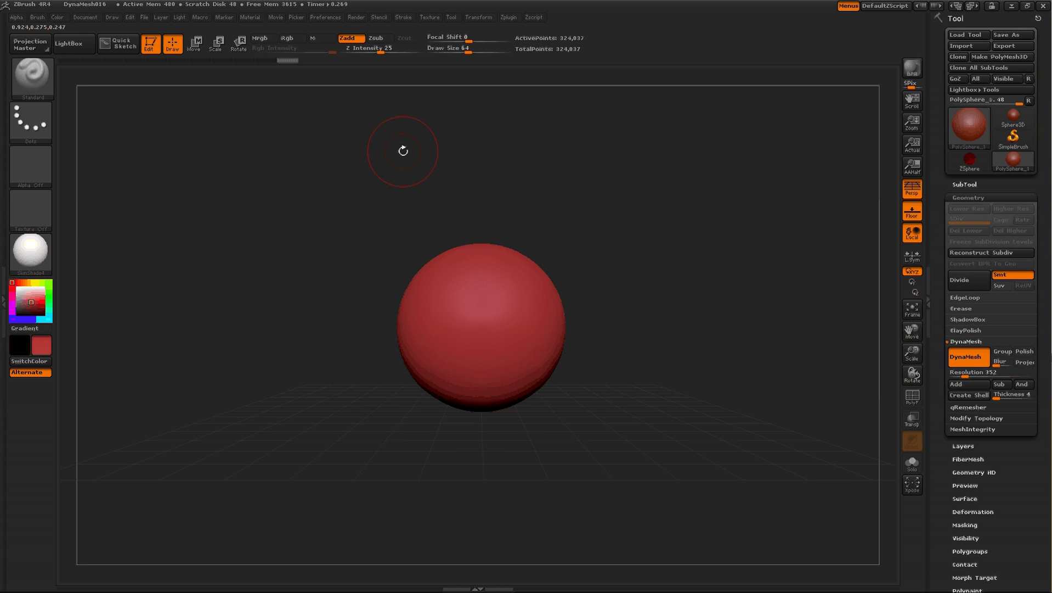
# Step: Switch to the material-only channel with Zsub and fill the sphere with the Chrome C material
pyautogui.click(317, 38)
pyautogui.click(377, 39)
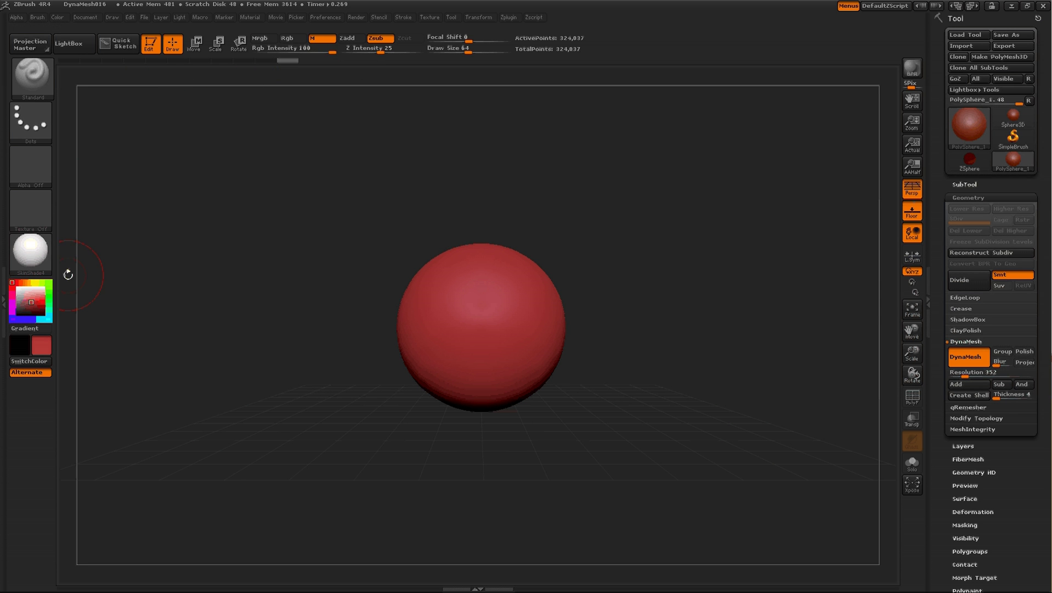
pyautogui.click(34, 257)
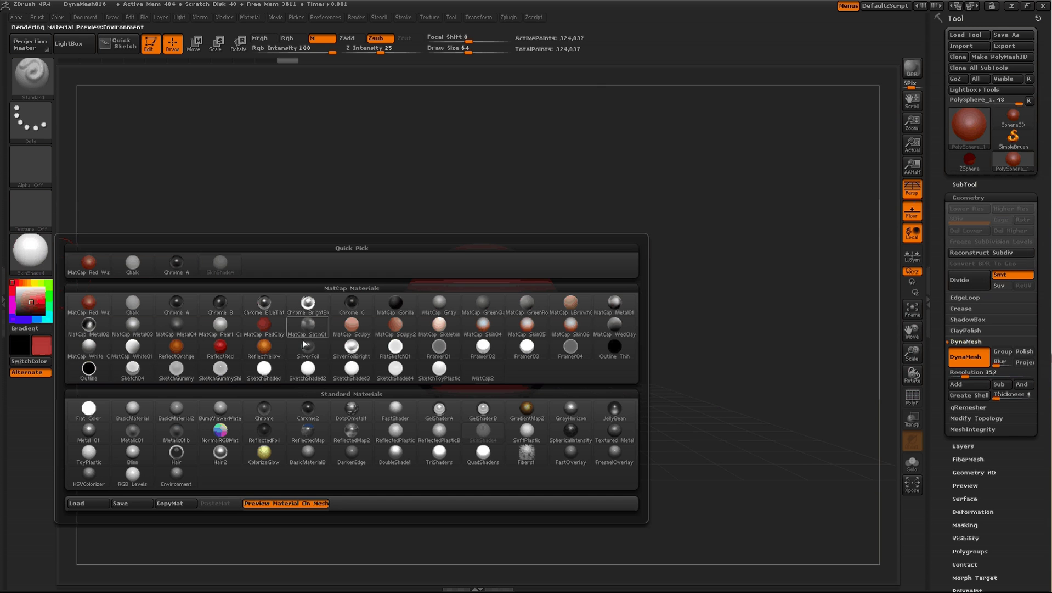
pyautogui.click(357, 310)
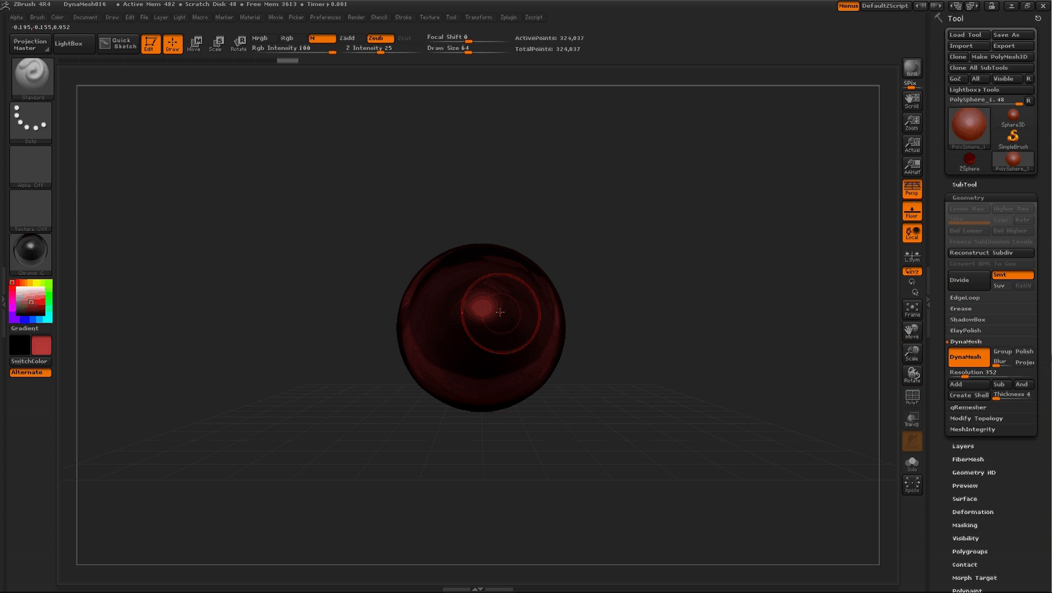
pyautogui.moveTo(488, 341)
pyautogui.mouseDown()
pyautogui.moveTo(458, 362)
pyautogui.moveTo(481, 239)
pyautogui.moveTo(520, 281)
pyautogui.moveTo(566, 367)
pyautogui.moveTo(438, 390)
pyautogui.mouseUp()
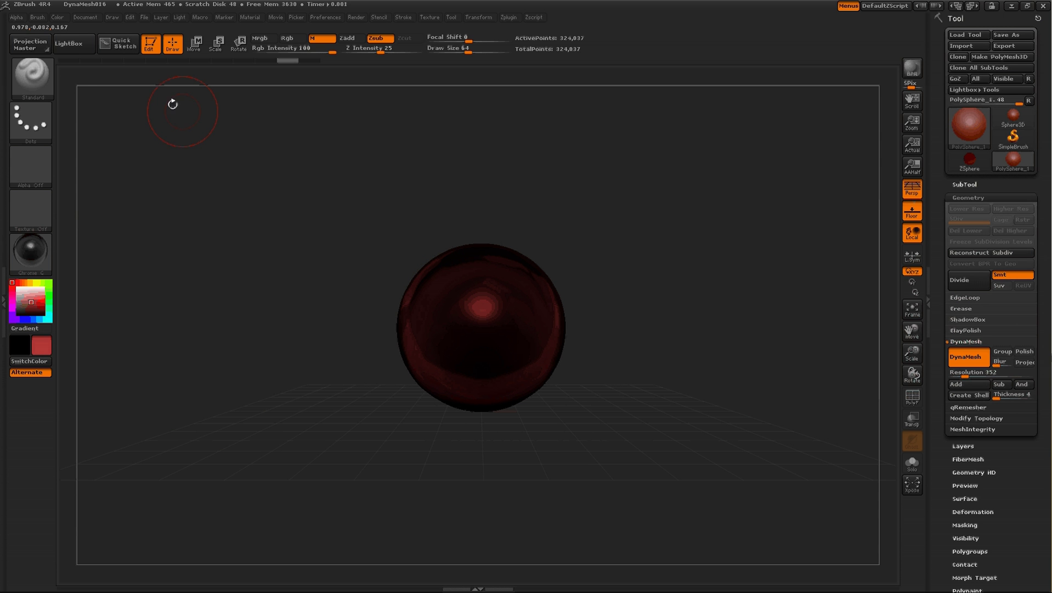
pyautogui.click(56, 17)
pyautogui.click(78, 222)
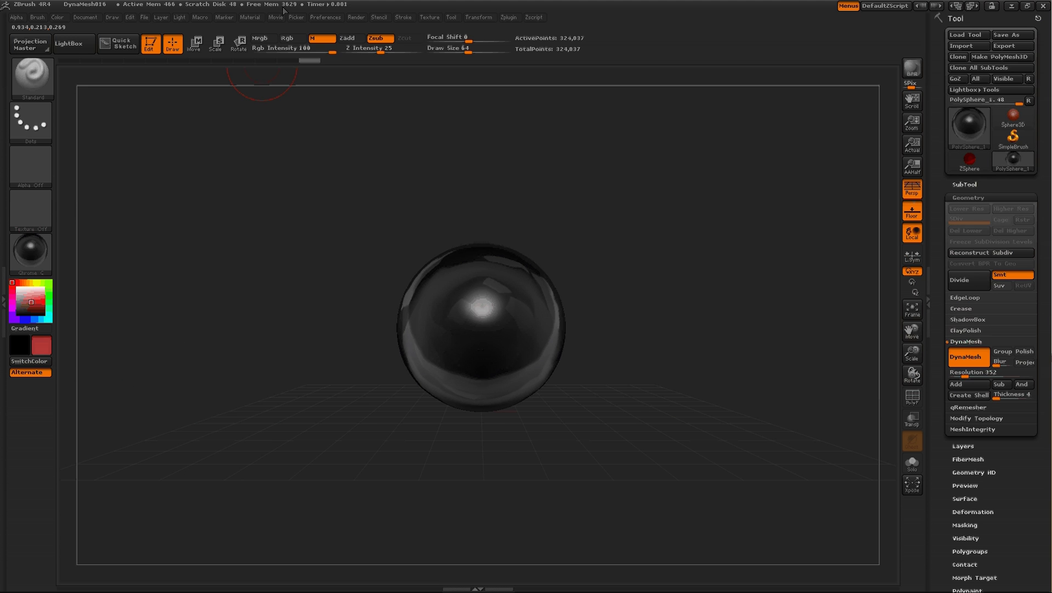
# Step: Switch to the Rgb-only channel and fill the sphere with bright green, R 128, G 255, B 0
pyautogui.click(290, 43)
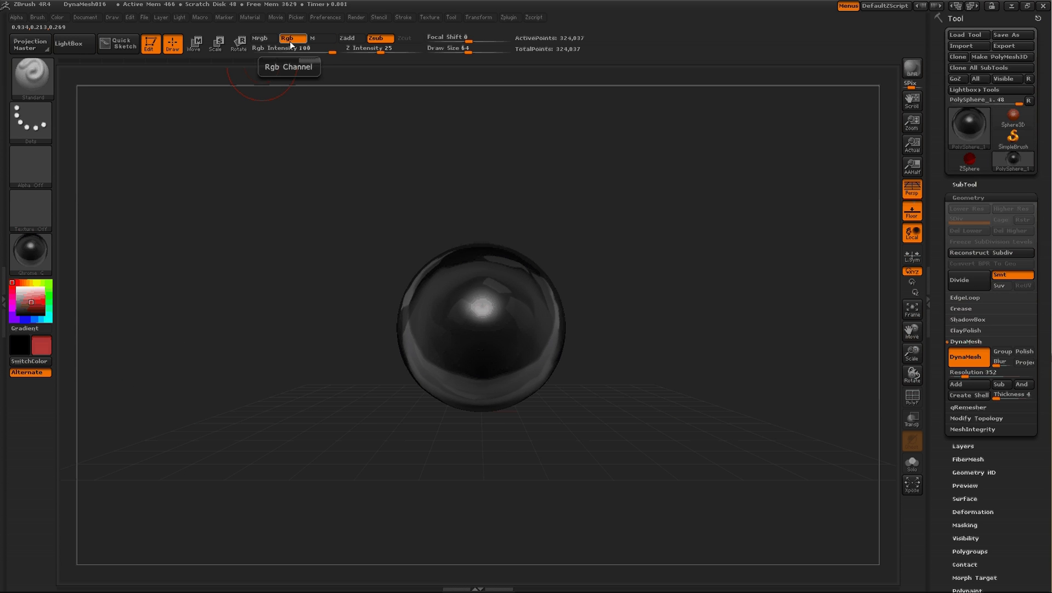
pyautogui.click(49, 288)
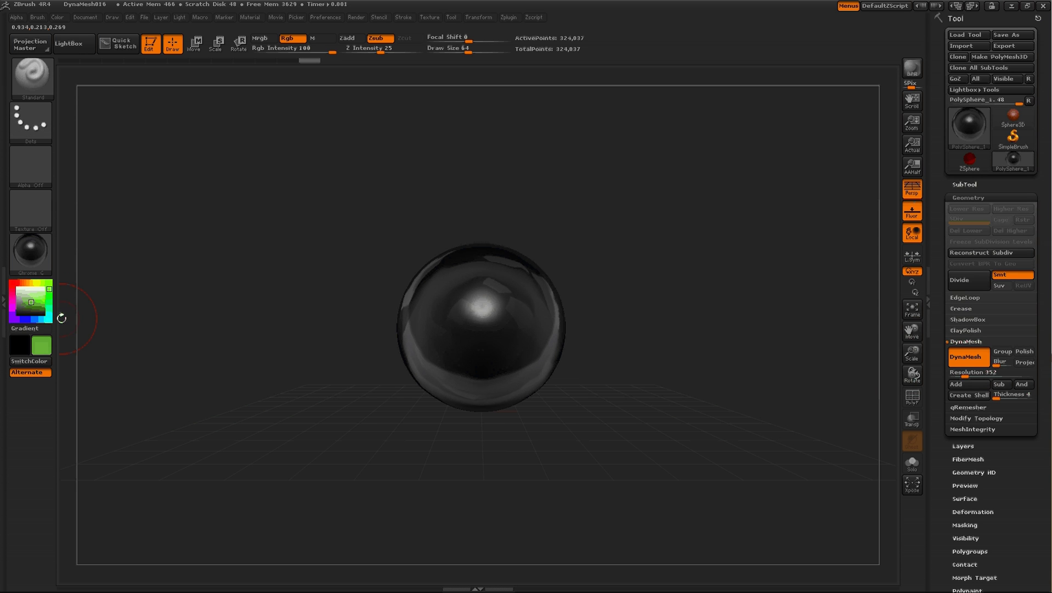
pyautogui.click(44, 307)
pyautogui.moveTo(42, 307); pyautogui.dragTo(51, 287)
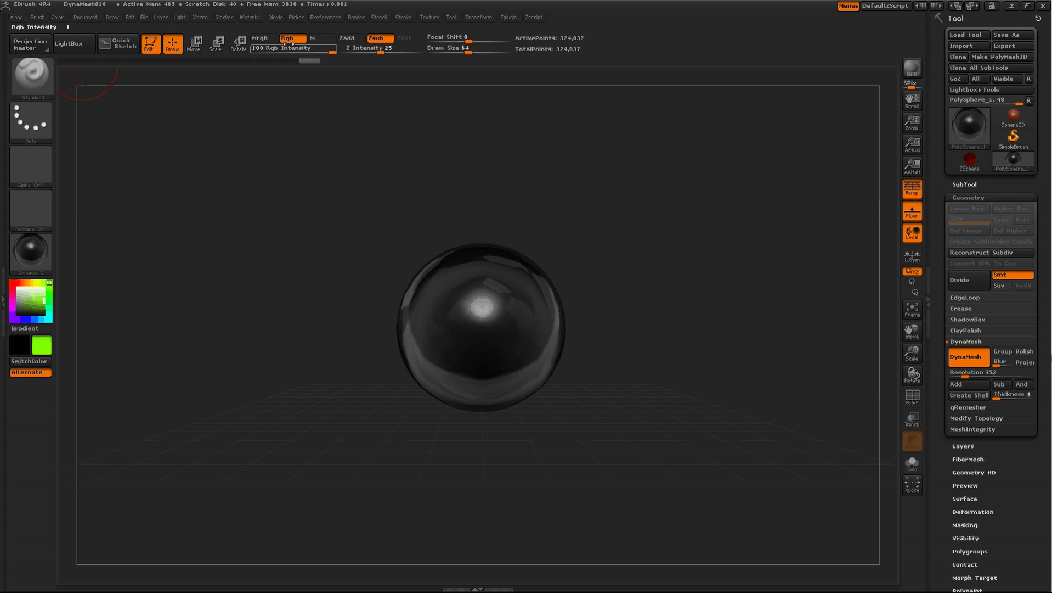
pyautogui.click(57, 17)
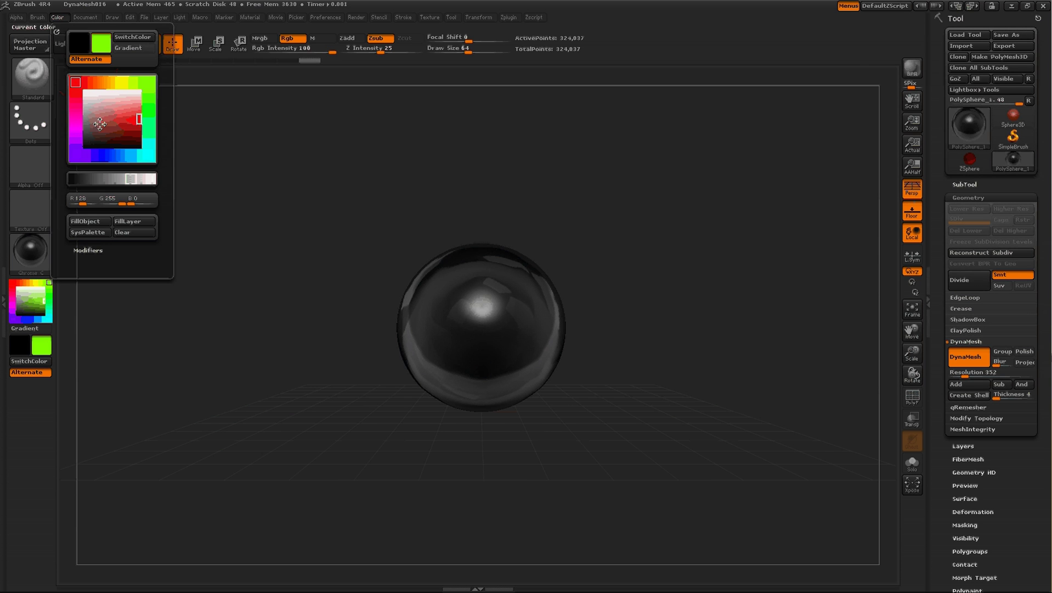
pyautogui.click(104, 222)
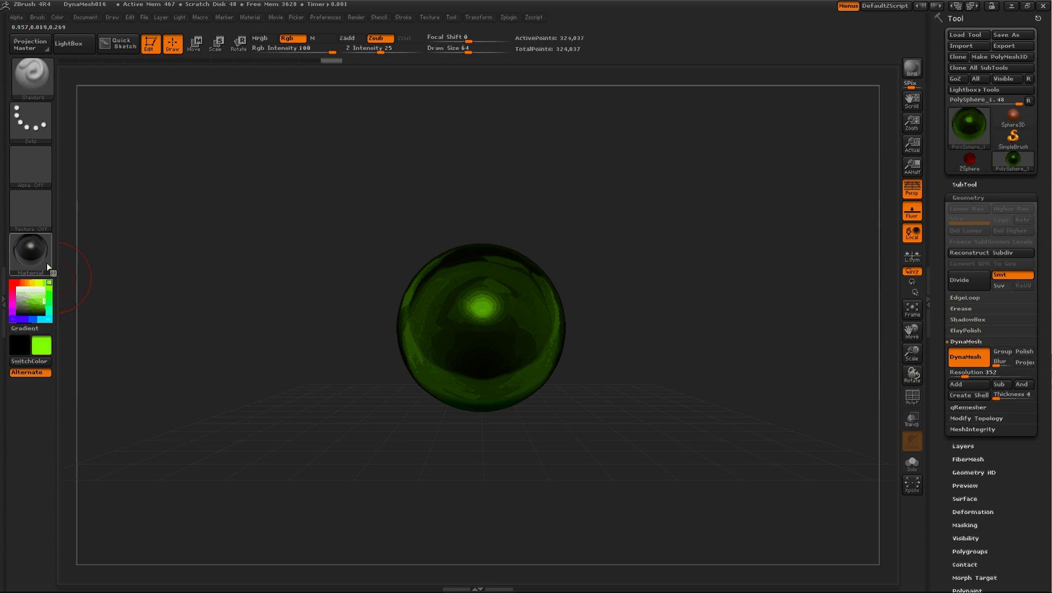
# Step: Replace the sphere's material by filling it with BasicMaterial on the material-only channel
pyautogui.moveTo(53, 261)
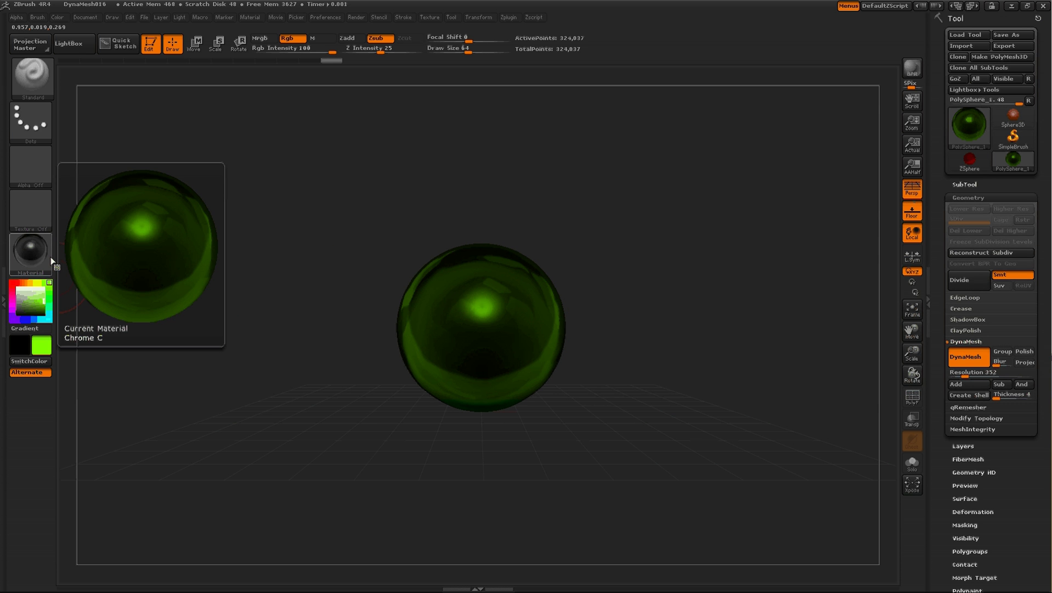
pyautogui.click(33, 262)
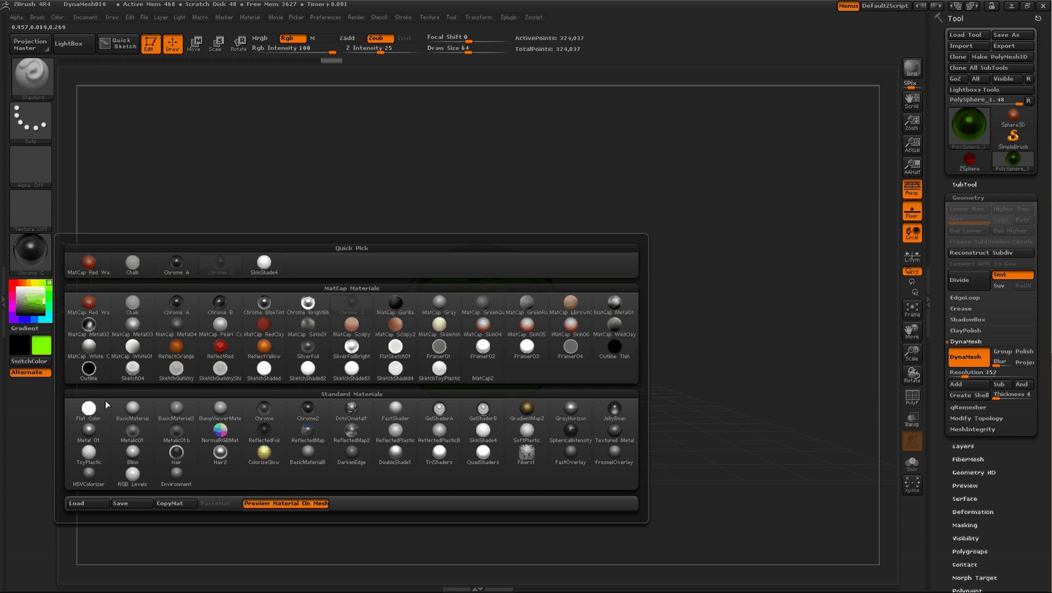
pyautogui.click(133, 409)
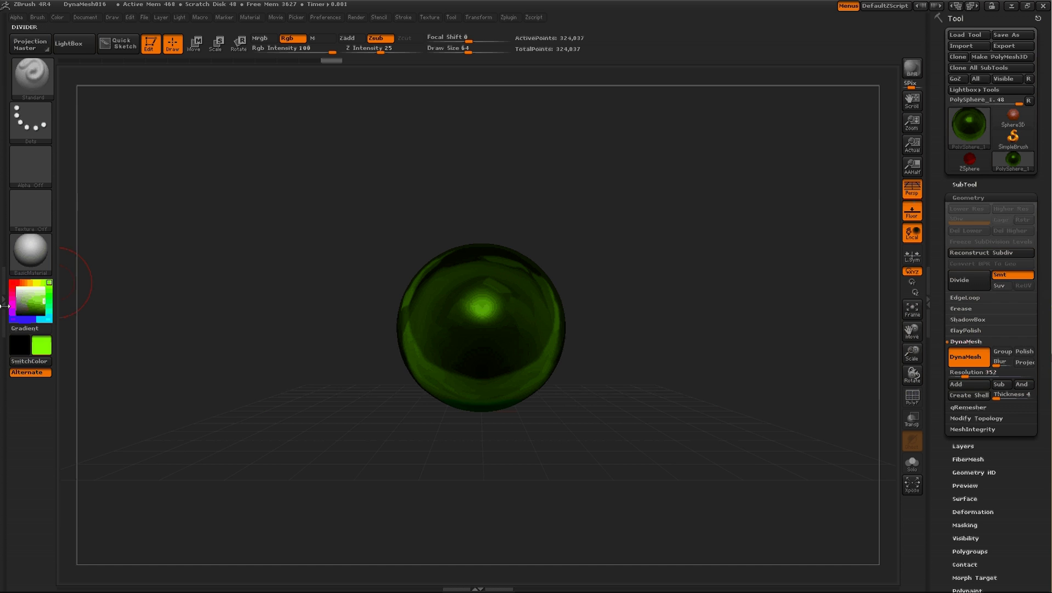
pyautogui.click(33, 259)
pyautogui.click(33, 260)
pyautogui.click(32, 258)
pyautogui.click(323, 38)
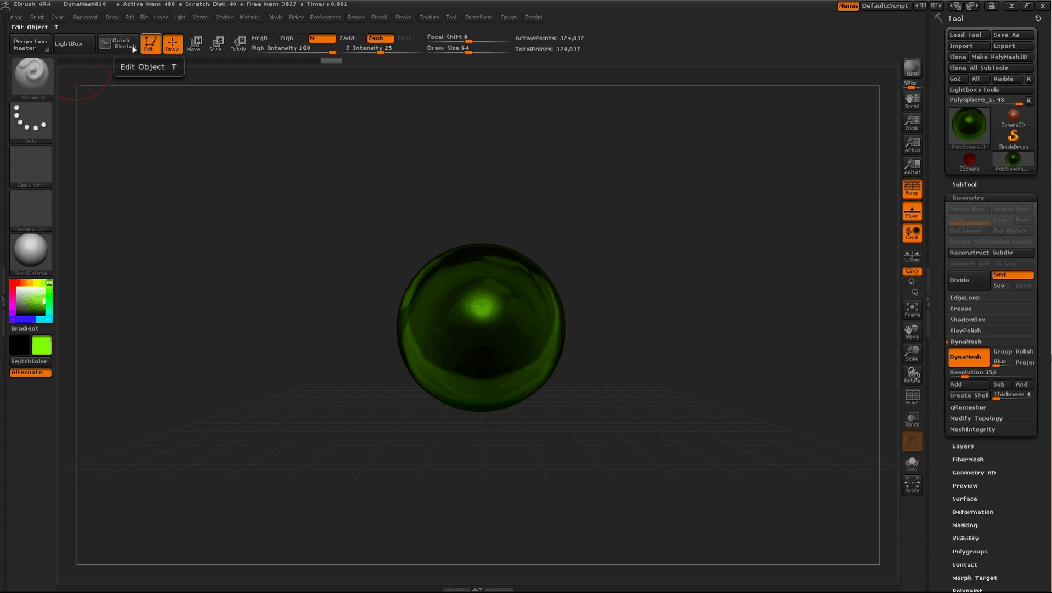
pyautogui.click(57, 17)
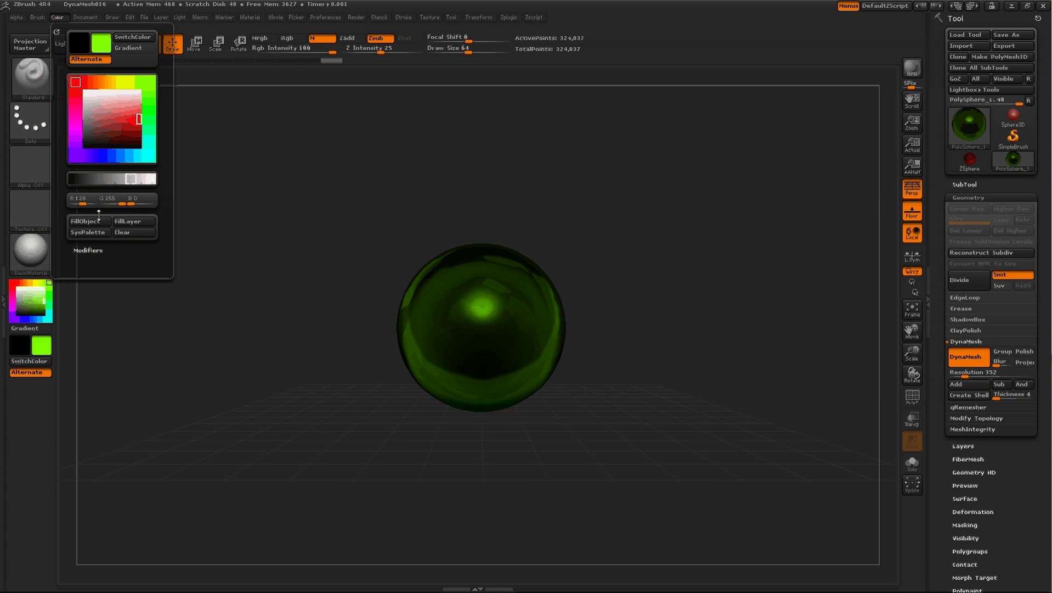
pyautogui.click(90, 220)
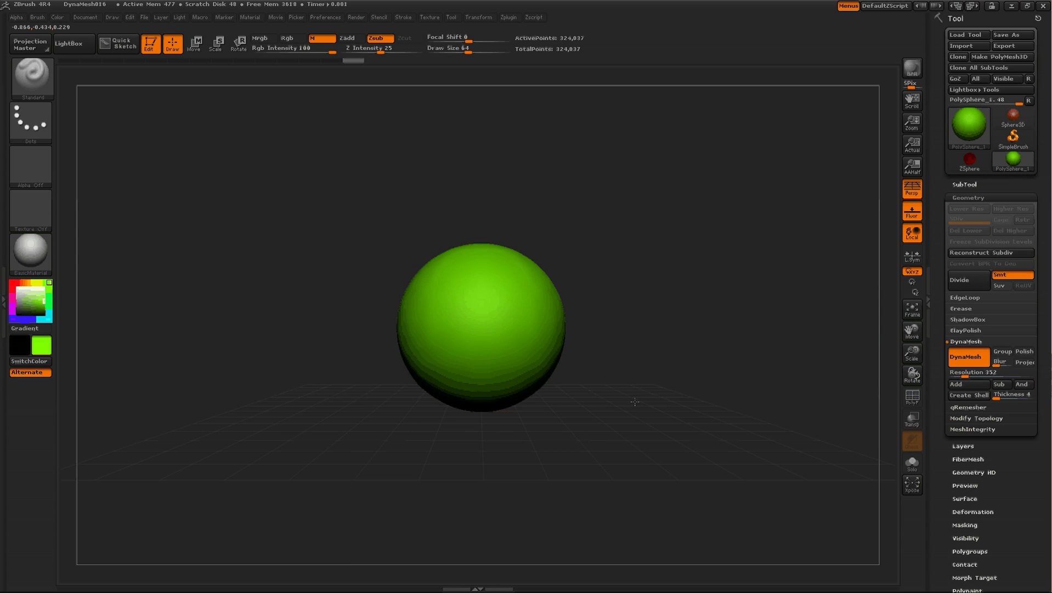
# Step: Smooth the green sphere's surface from several sides with the Smooth brush, updating the DynaMesh between passes
pyautogui.moveTo(635, 402); pyautogui.dragTo(632, 310)
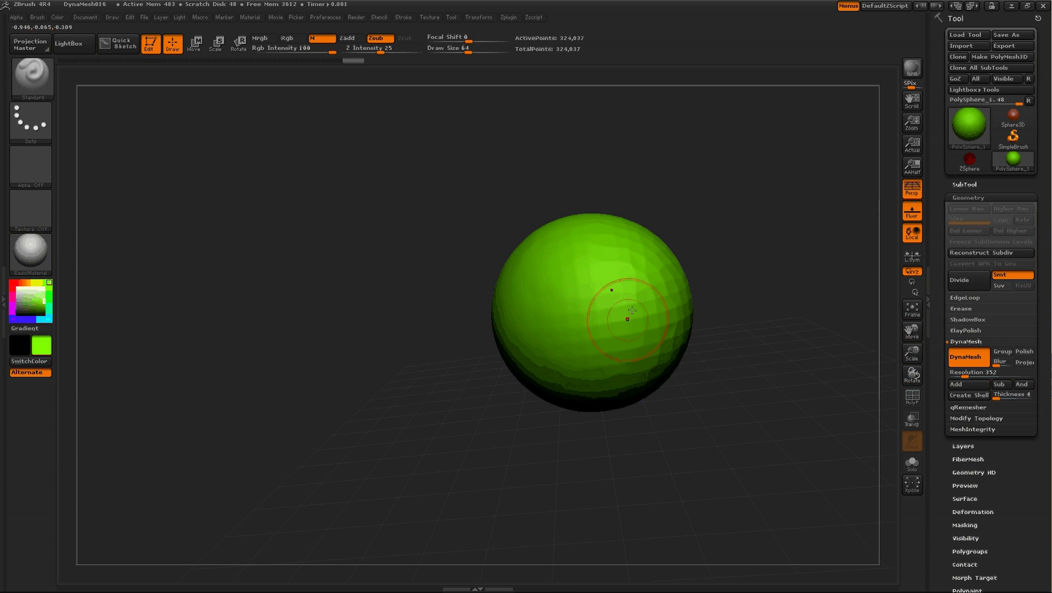
pyautogui.press('shift')
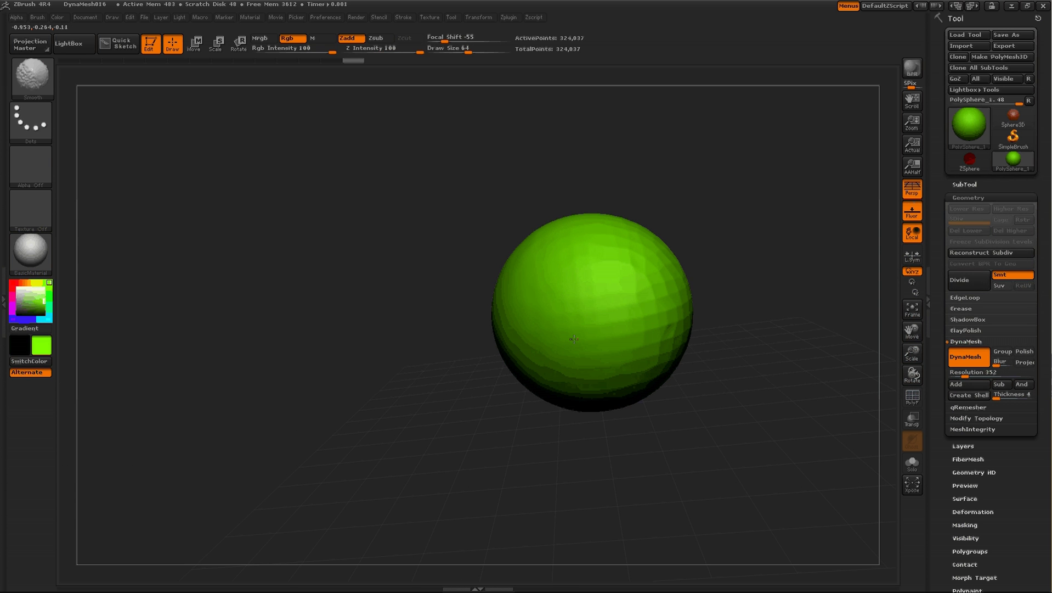
pyautogui.press('ctrl')
pyautogui.keyDown('ctrl'); pyautogui.moveTo(407, 244); pyautogui.dragTo(410, 461); pyautogui.keyUp('ctrl')
pyautogui.press('shift')
pyautogui.keyDown('ctrl'); pyautogui.moveTo(362, 264); pyautogui.dragTo(366, 447); pyautogui.keyUp('ctrl')
pyautogui.press('shift')
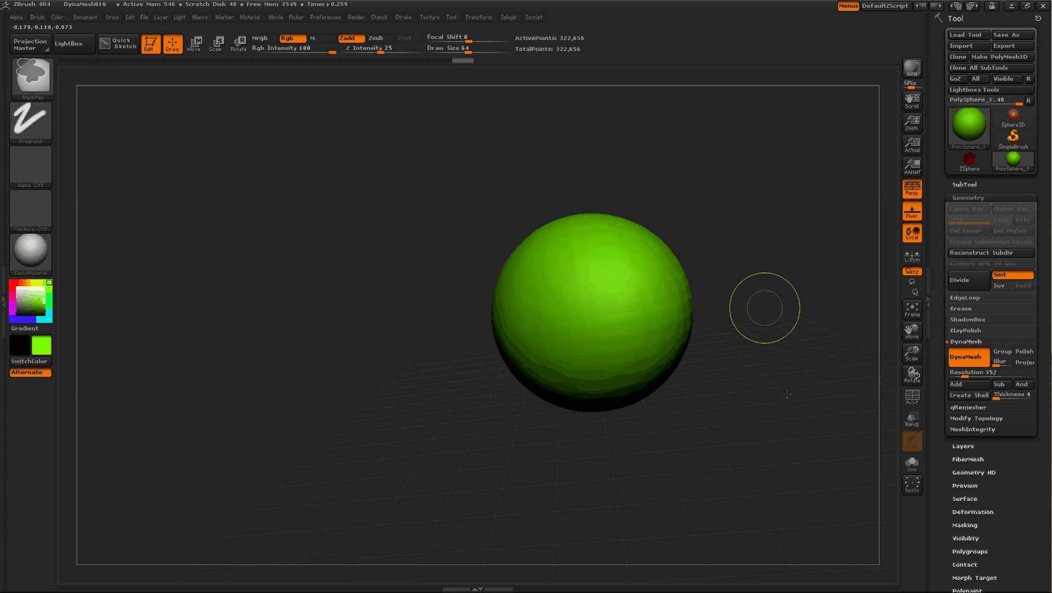
pyautogui.keyDown('ctrl'); pyautogui.moveTo(764, 308); pyautogui.dragTo(729, 310); pyautogui.keyUp('ctrl')
pyautogui.press('shift')
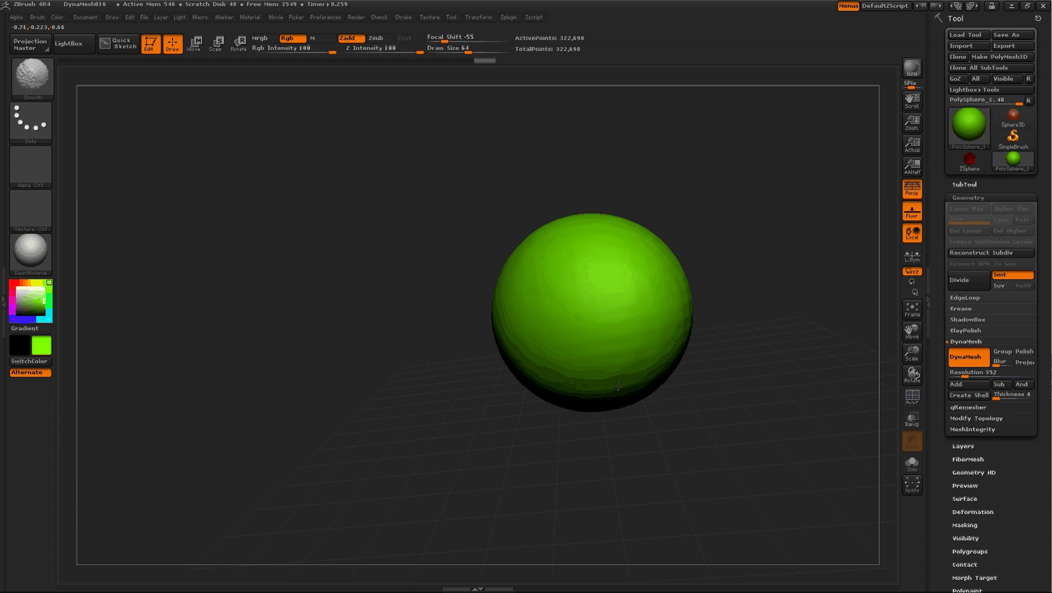
pyautogui.keyDown('shift'); pyautogui.moveTo(554, 338); pyautogui.dragTo(653, 304); pyautogui.keyUp('shift')
pyautogui.keyDown('ctrl'); pyautogui.moveTo(771, 363); pyautogui.dragTo(779, 465); pyautogui.keyUp('ctrl')
pyautogui.moveTo(724, 378); pyautogui.dragTo(642, 407)
pyautogui.keyDown('shift'); pyautogui.moveTo(794, 250); pyautogui.dragTo(749, 299); pyautogui.keyUp('shift')
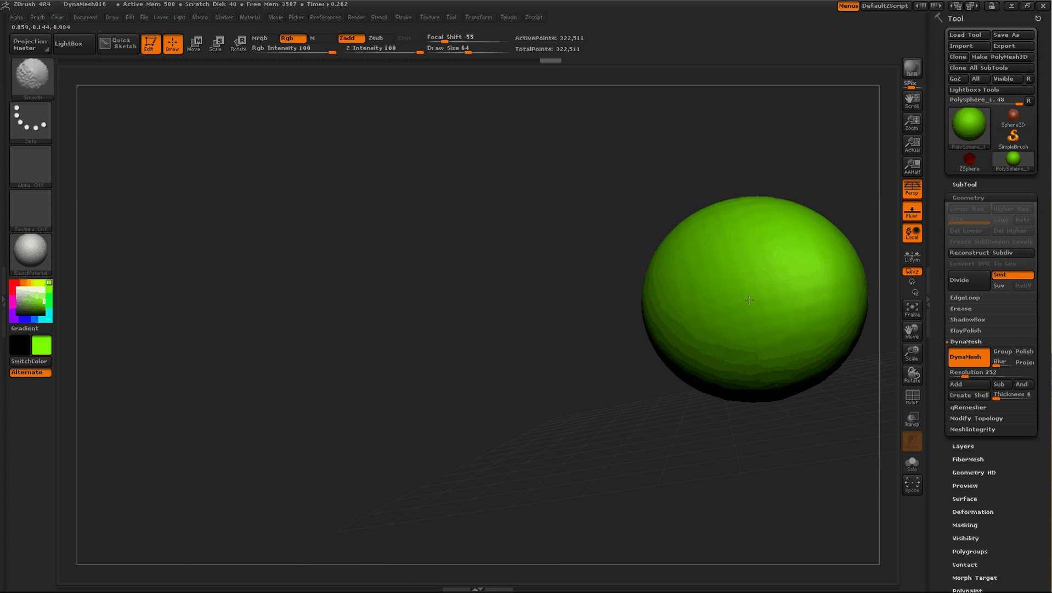
pyautogui.keyDown('ctrl'); pyautogui.moveTo(470, 338); pyautogui.dragTo(444, 558); pyautogui.keyUp('ctrl')
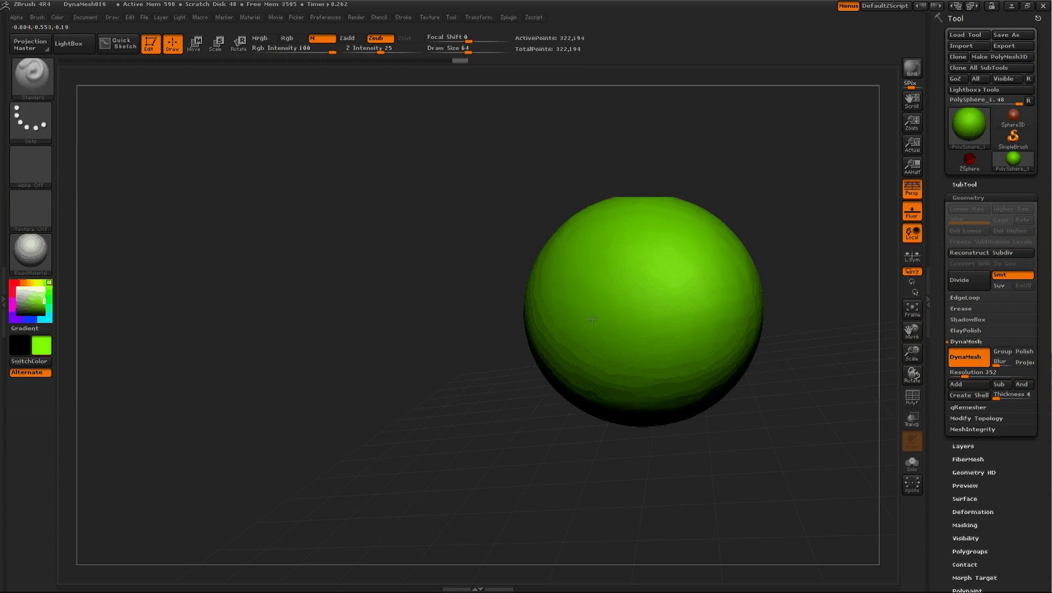
pyautogui.keyDown('shift'); pyautogui.moveTo(592, 319); pyautogui.dragTo(266, 344); pyautogui.keyUp('shift')
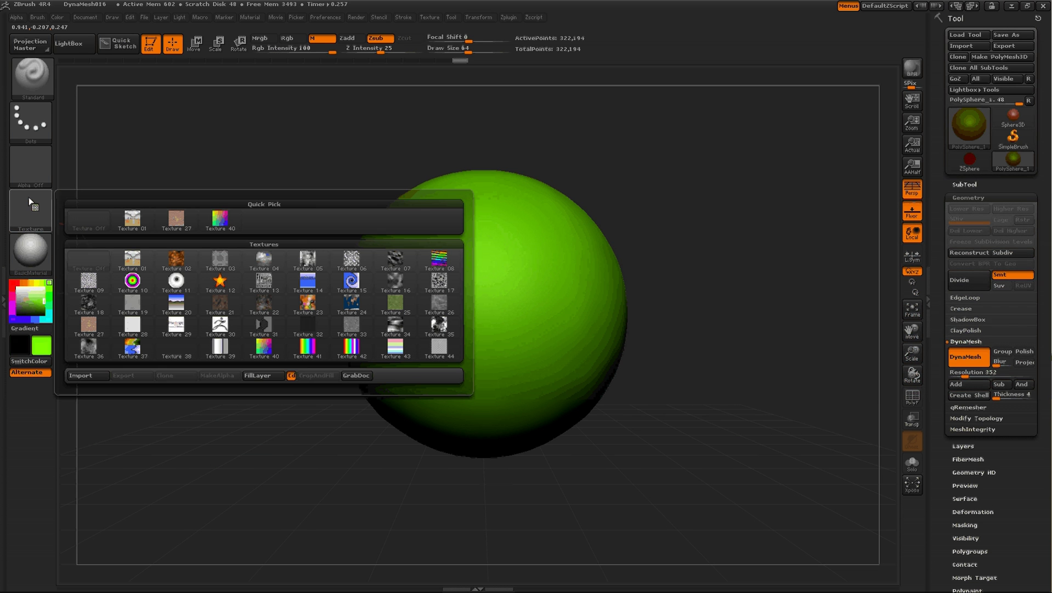
# Step: Make Texture 13 the active texture and check the Projection Master options without dropping the model
pyautogui.click(259, 284)
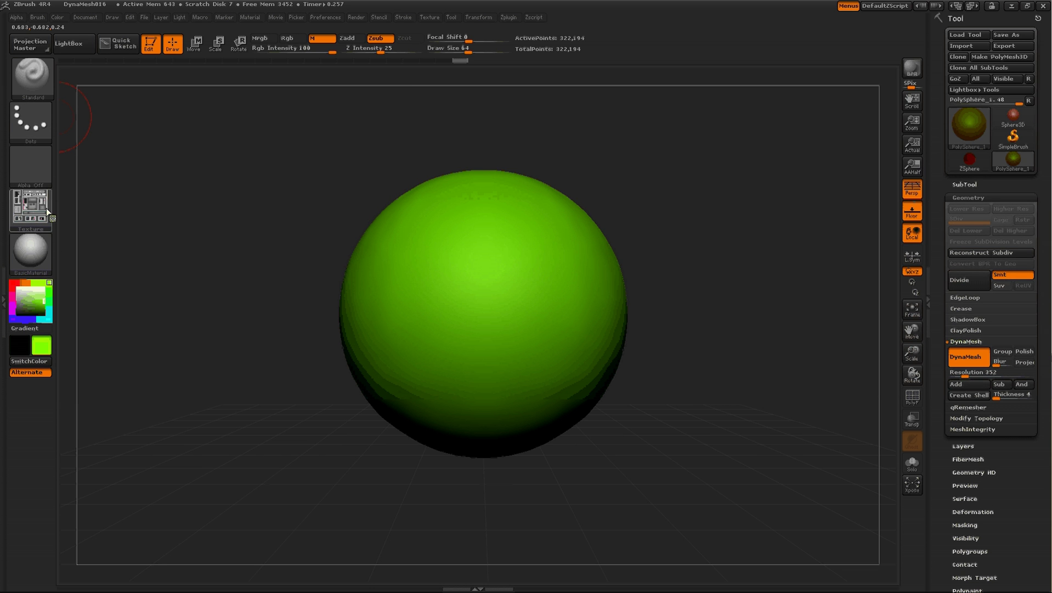
pyautogui.click(31, 46)
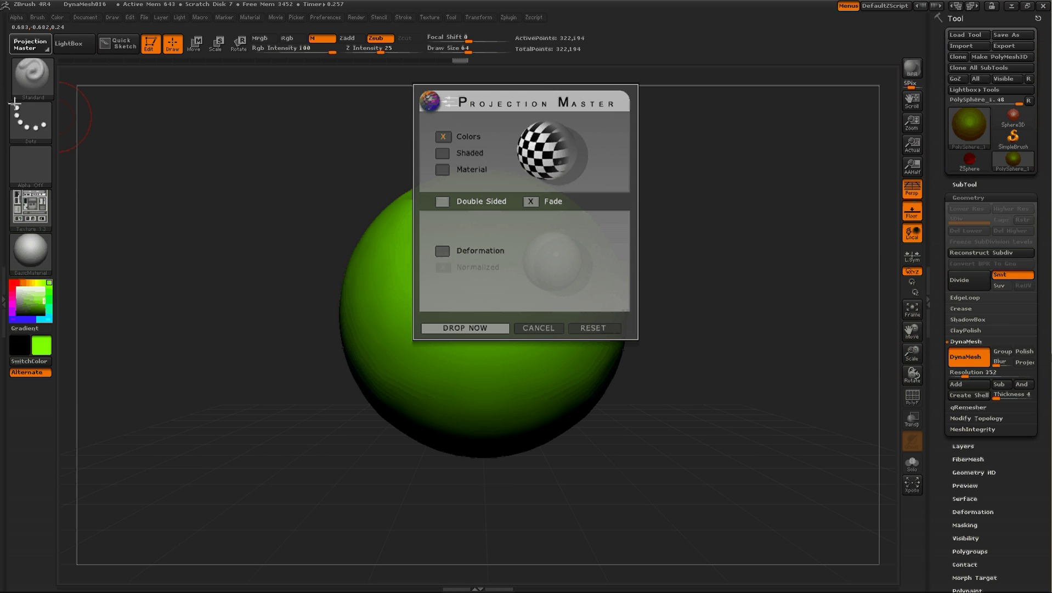
pyautogui.click(524, 328)
# Step: Set up the ClayBuildup brush with its alpha off, Texture 13 as texture and the DragRect stroke
pyautogui.click(45, 71)
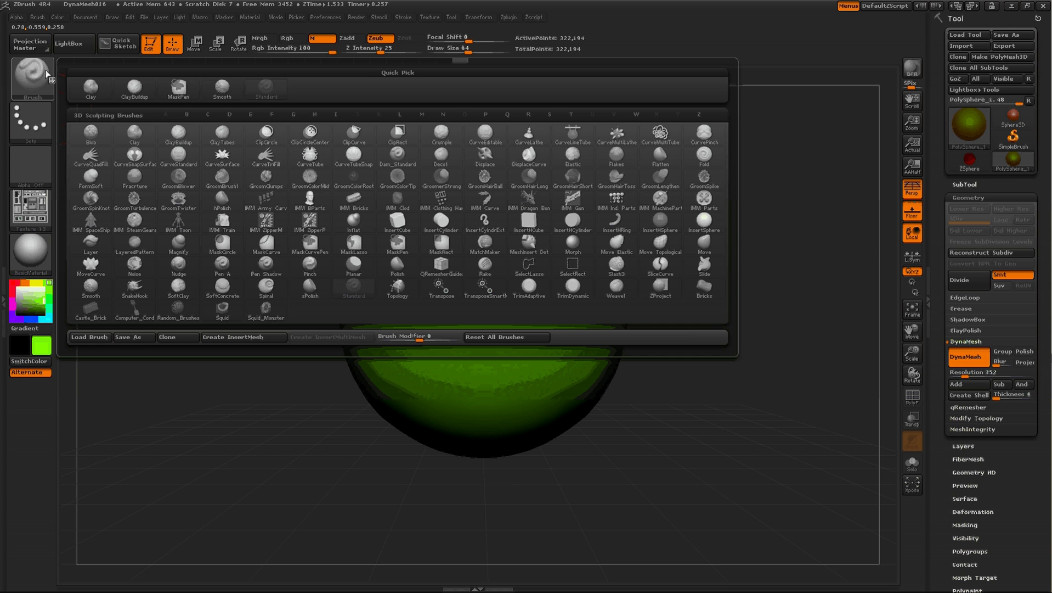
pyautogui.click(176, 134)
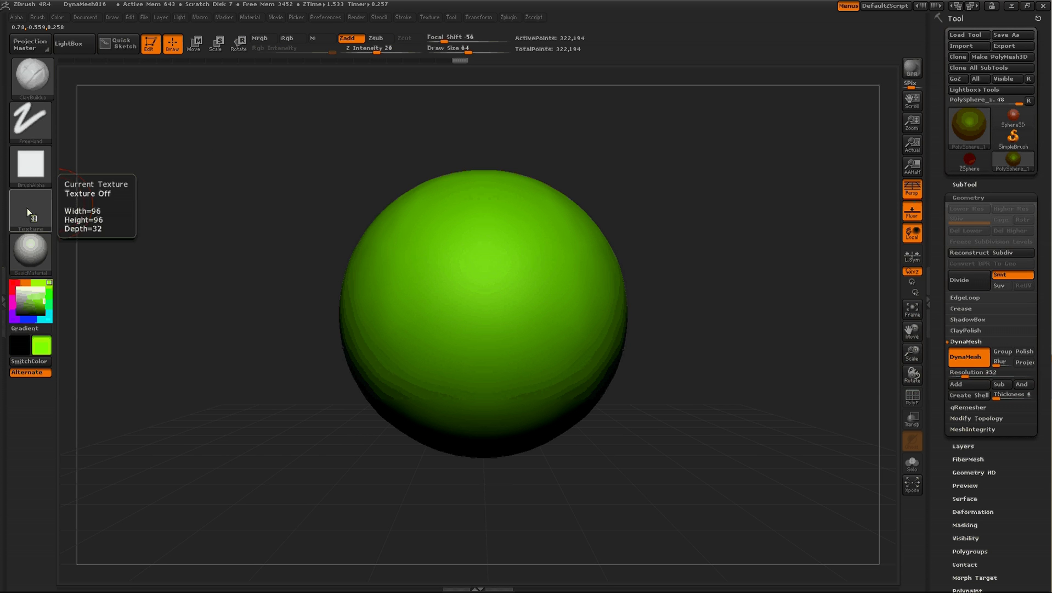
pyautogui.click(31, 164)
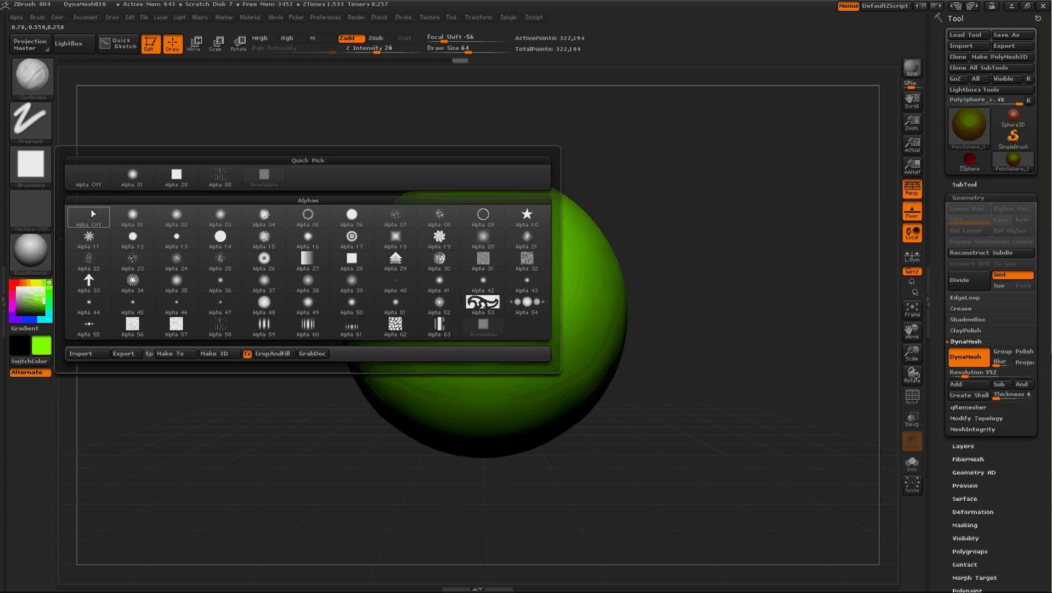
pyautogui.click(92, 210)
pyautogui.click(28, 219)
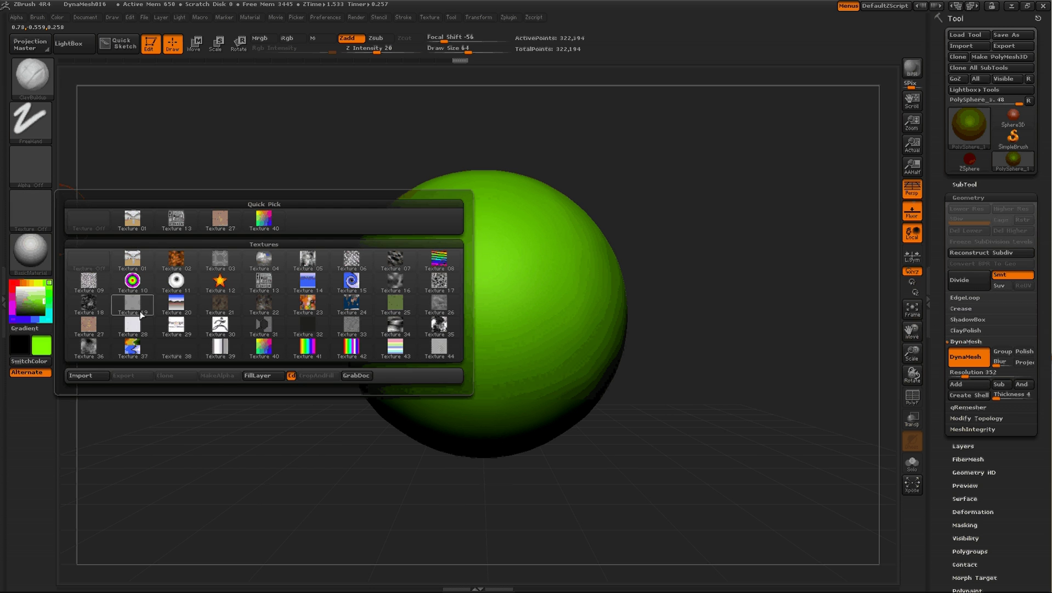
pyautogui.click(262, 278)
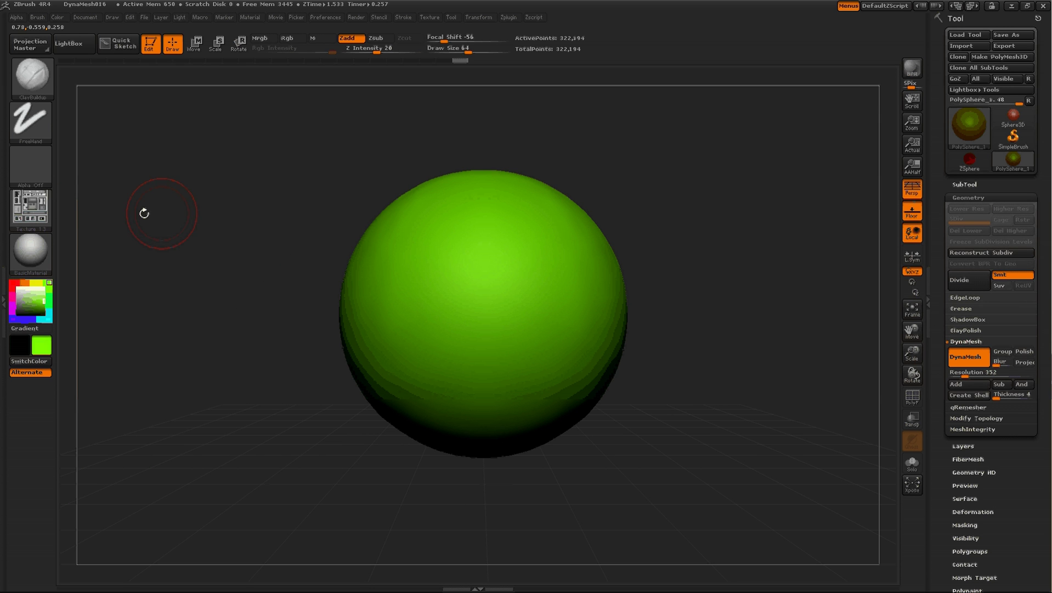
pyautogui.click(30, 121)
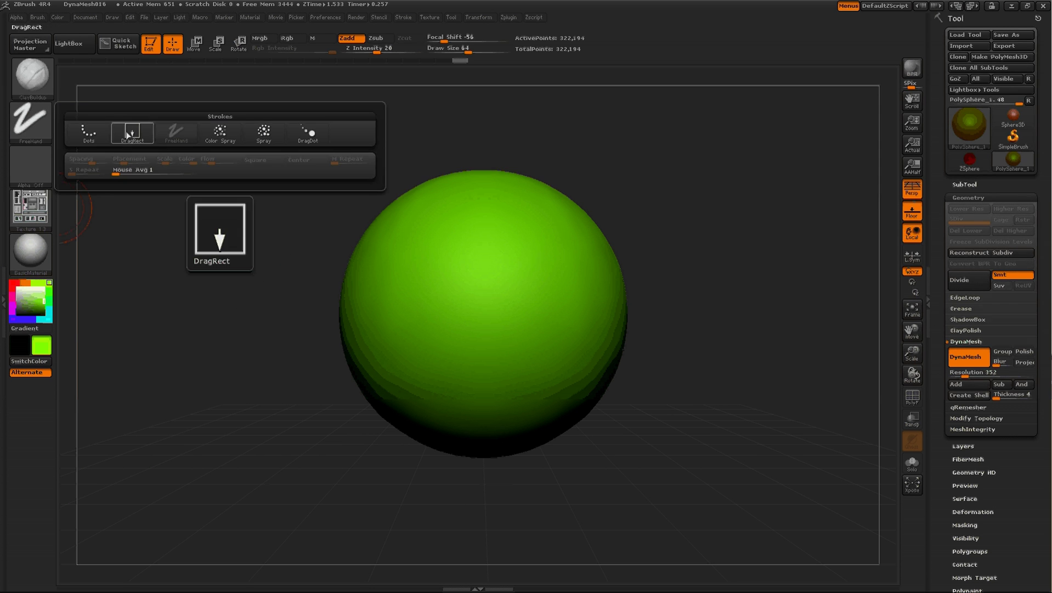
pyautogui.click(129, 133)
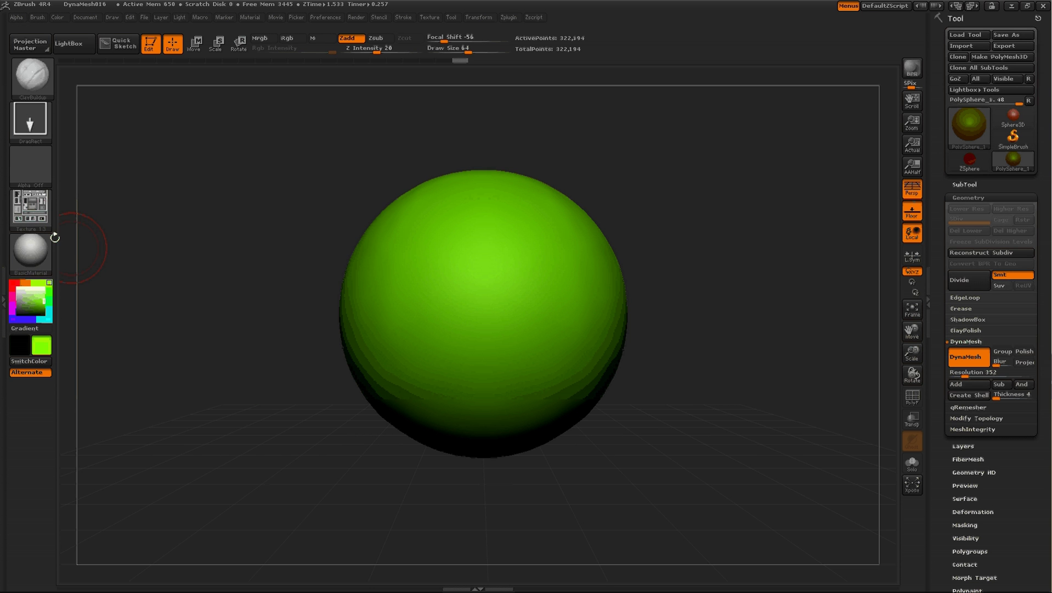
# Step: Undo a trial DragRect stamp on the sphere's front and enable the brush's Rgb channel
pyautogui.moveTo(486, 309)
pyautogui.mouseDown()
pyautogui.moveTo(602, 339)
pyautogui.moveTo(584, 349)
pyautogui.mouseUp()
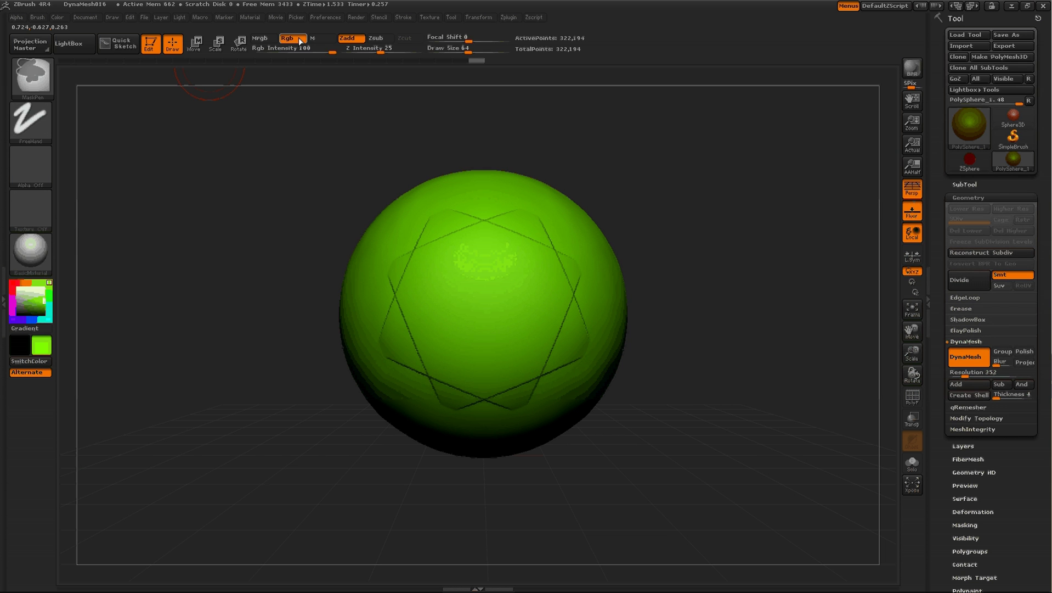
pyautogui.hotkey('ctrl', 'z')
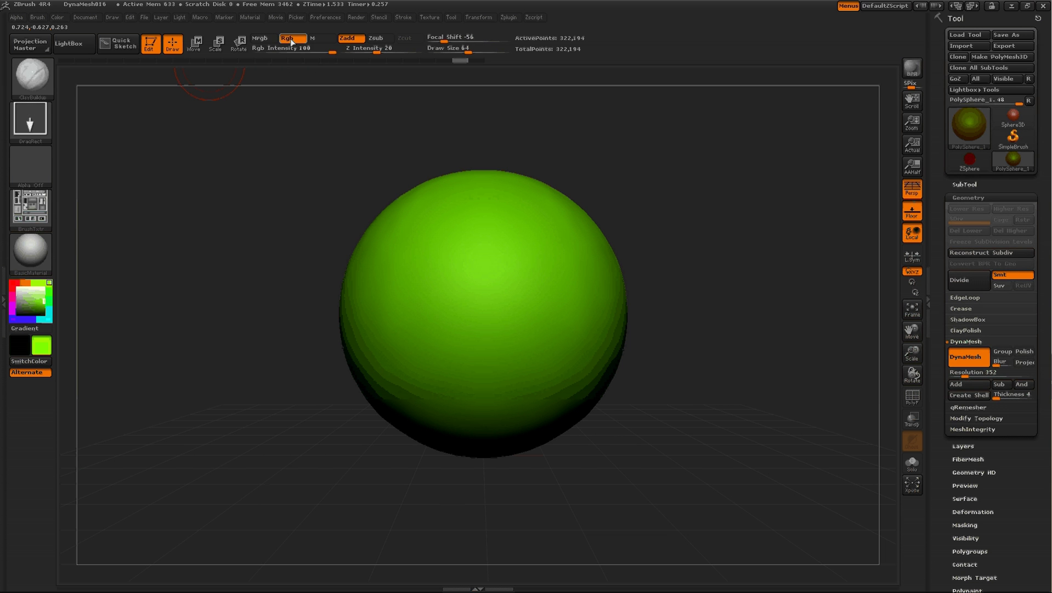
pyautogui.click(290, 39)
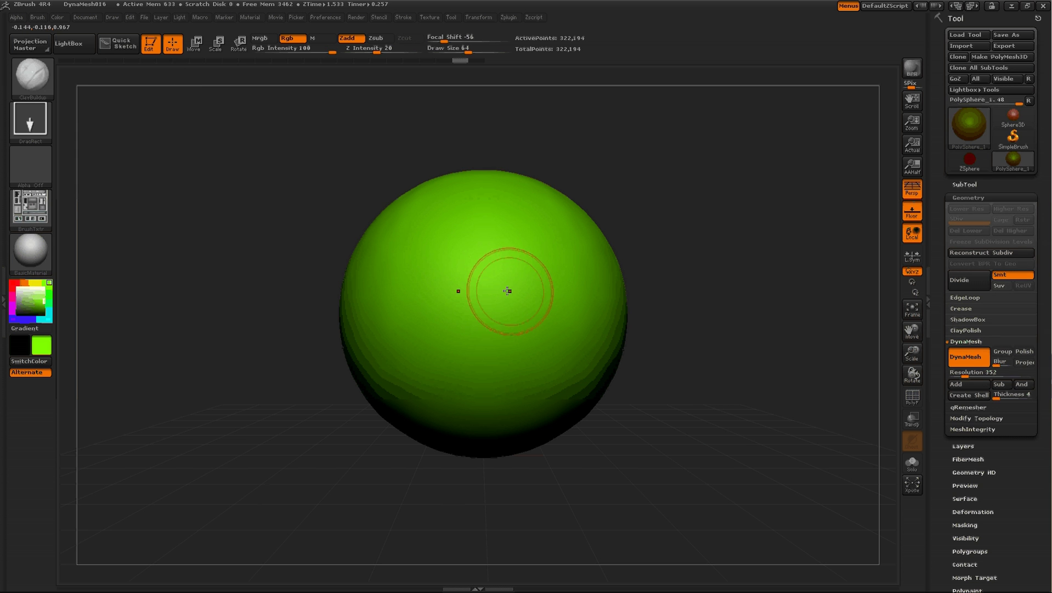
# Step: Stamp a large copy of Texture 13 outward from the centre of the sphere's front, varying its rotation
pyautogui.moveTo(483, 295); pyautogui.dragTo(845, 408)
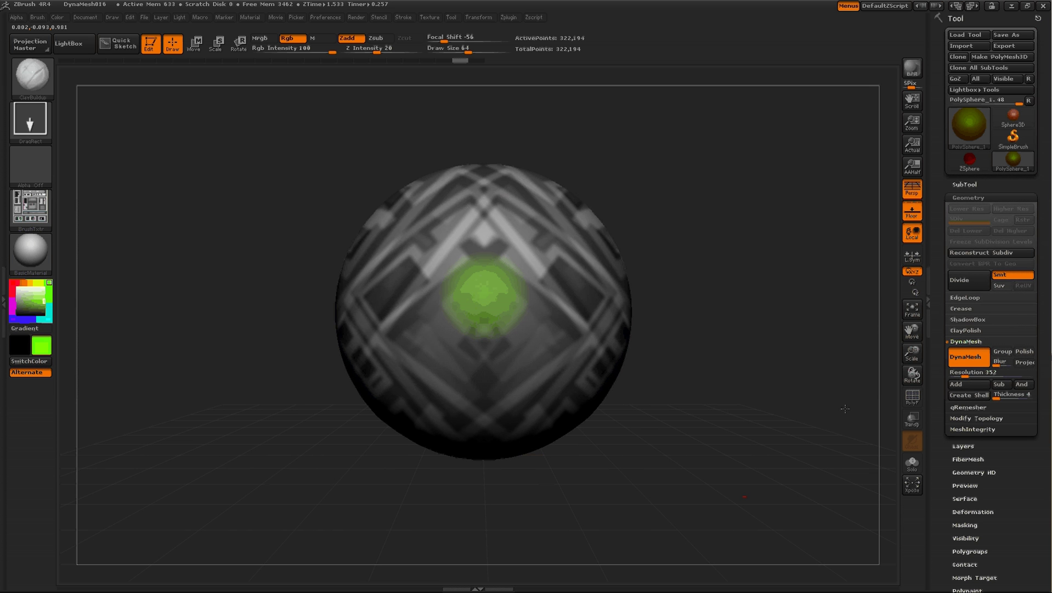
pyautogui.moveTo(873, 328); pyautogui.dragTo(867, 283)
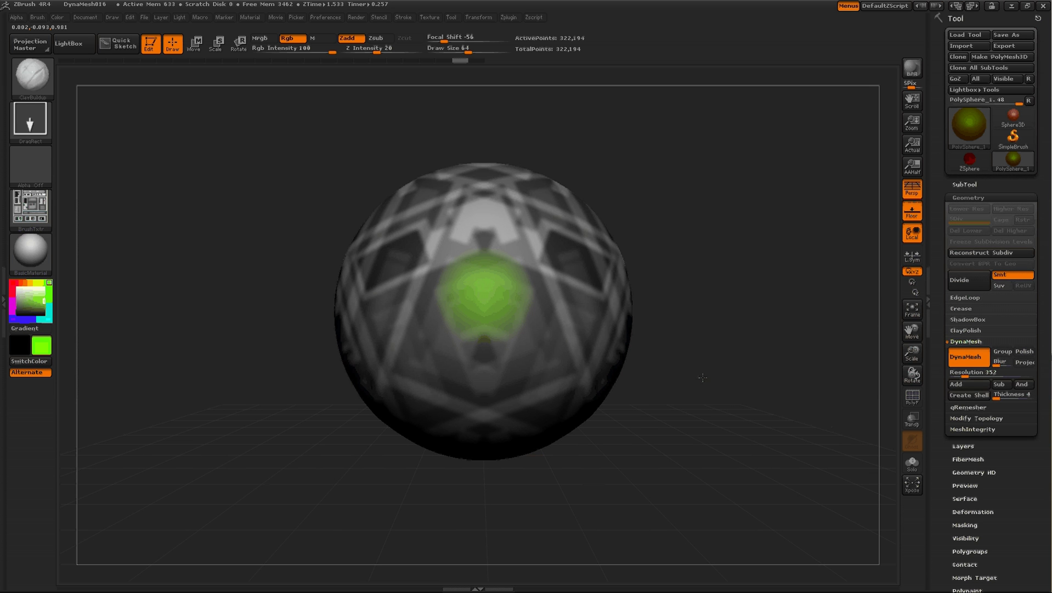
pyautogui.hotkey('ctrl', 'z')
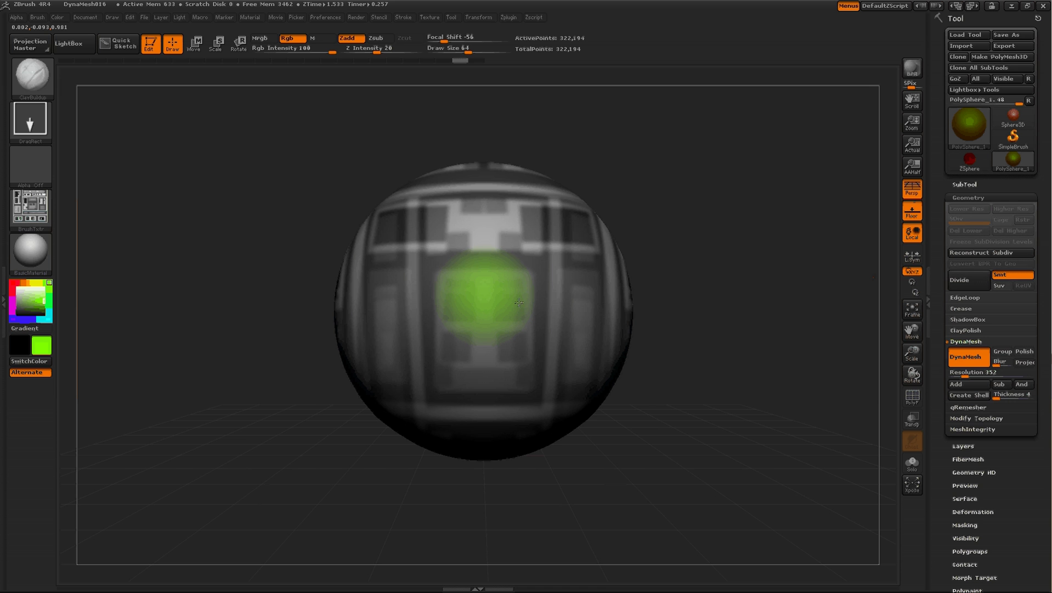
pyautogui.hotkey('ctrl', 'shift', 'z')
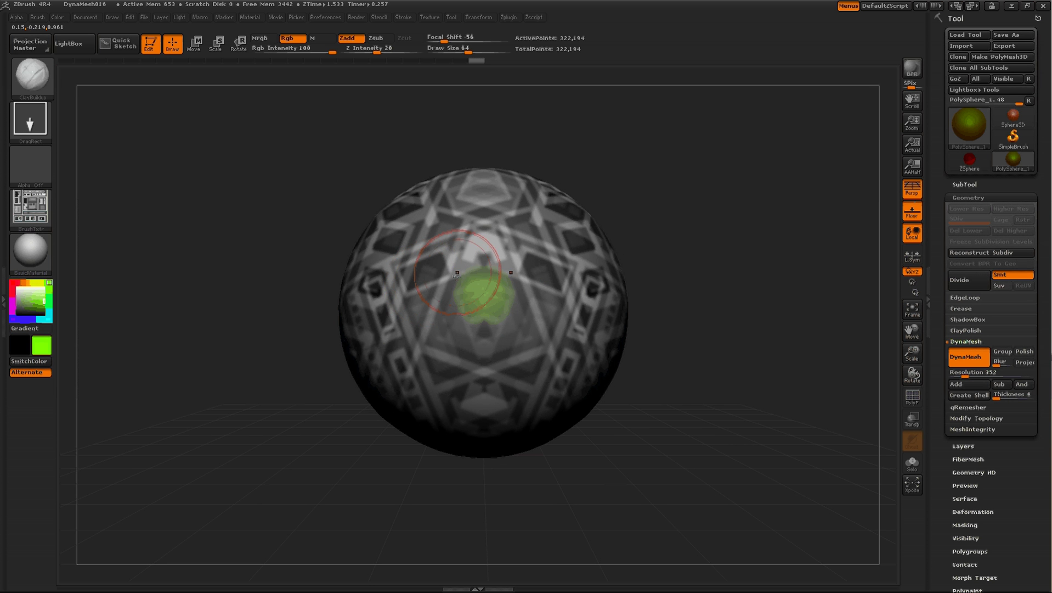
# Step: Cover the remaining parts and other sides of the sphere with further DragRect stamps of Texture 13
pyautogui.moveTo(439, 311); pyautogui.dragTo(529, 310)
pyautogui.moveTo(577, 276)
pyautogui.mouseDown()
pyautogui.moveTo(392, 275)
pyautogui.moveTo(347, 425)
pyautogui.moveTo(356, 493)
pyautogui.mouseUp()
pyautogui.moveTo(442, 443); pyautogui.dragTo(530, 444)
pyautogui.moveTo(442, 461); pyautogui.dragTo(374, 294)
pyautogui.moveTo(860, 417)
pyautogui.keyDown('alt'); pyautogui.mouseDown()
pyautogui.moveTo(653, 419)
pyautogui.moveTo(719, 417)
pyautogui.mouseUp(); pyautogui.keyUp('alt')
pyautogui.moveTo(411, 275); pyautogui.dragTo(407, 521)
pyautogui.moveTo(179, 212)
pyautogui.mouseDown()
pyautogui.moveTo(275, 216)
pyautogui.moveTo(607, 306)
pyautogui.moveTo(716, 378)
pyautogui.moveTo(747, 361)
pyautogui.mouseUp()
pyautogui.press('ctrl')
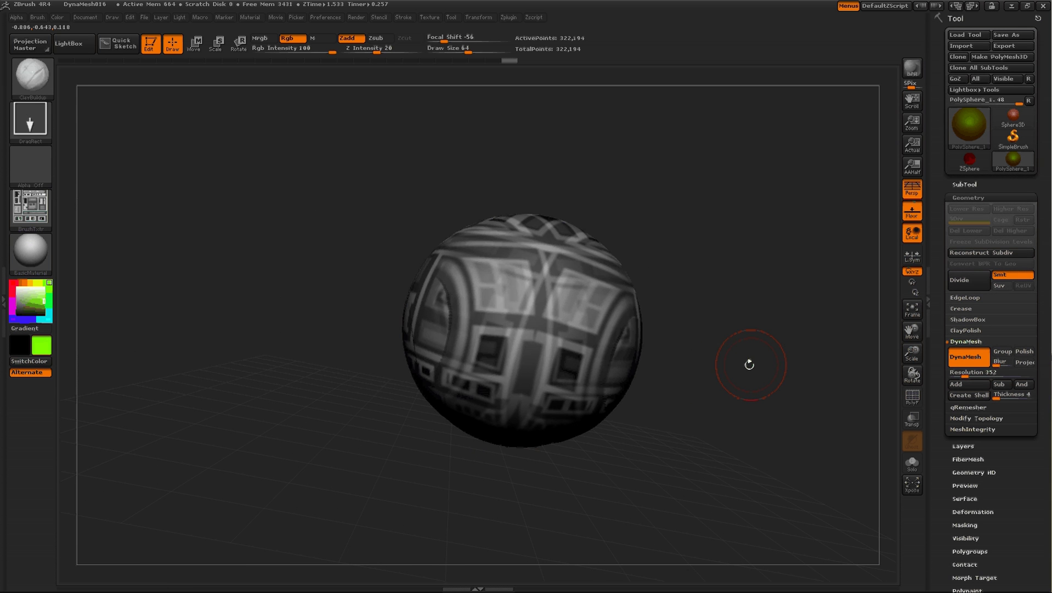
# Step: Drop the textured sphere onto the canvas with Projection Master, using only Colors and Fade
pyautogui.click(23, 40)
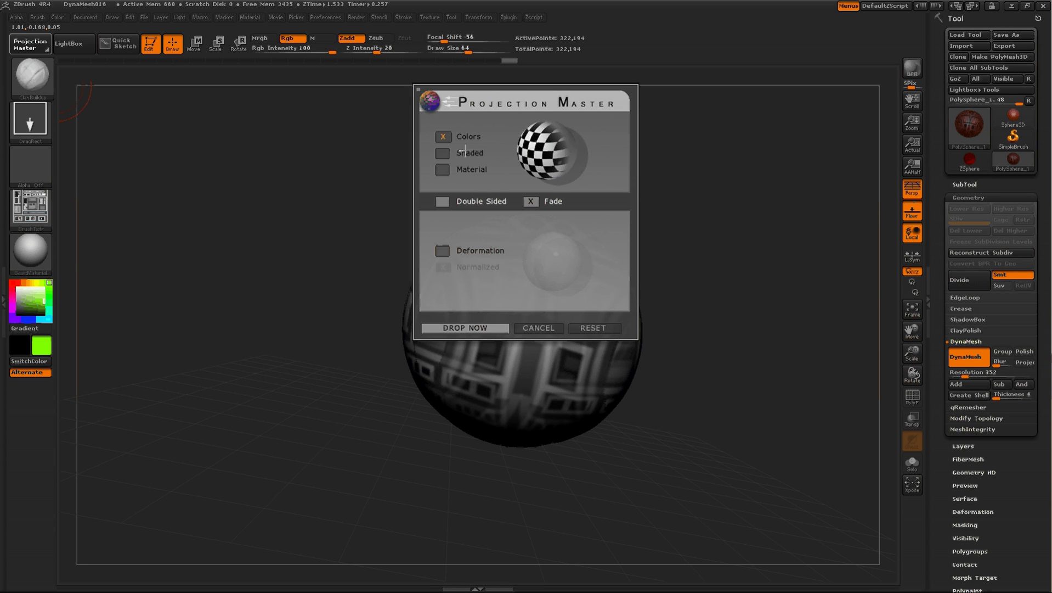
pyautogui.click(463, 327)
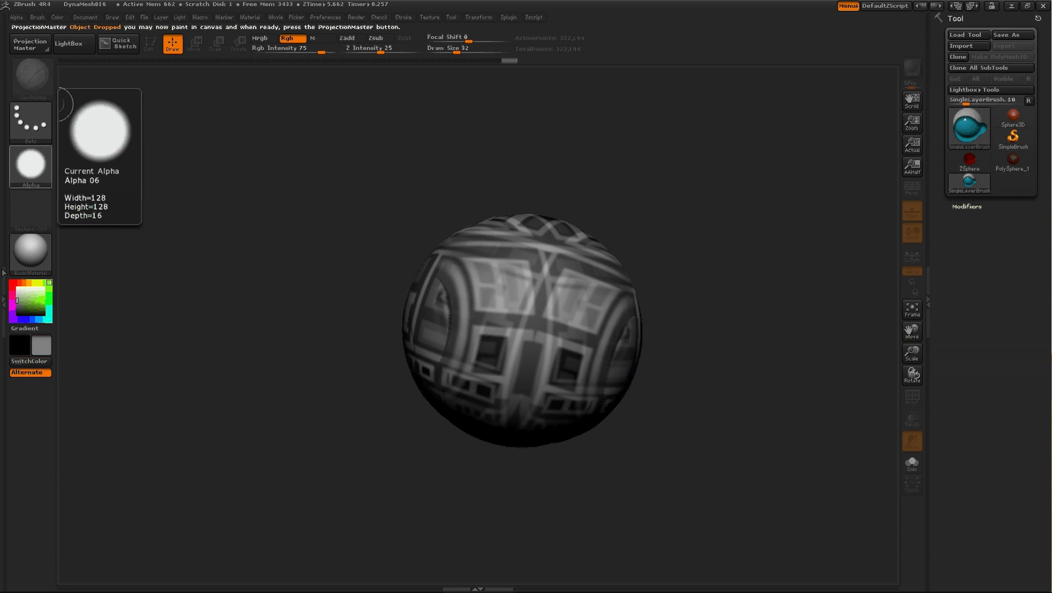
# Step: Browse the LightBox texture library as far as the wall and brick photos around IMG_4804.jpg
pyautogui.click(74, 44)
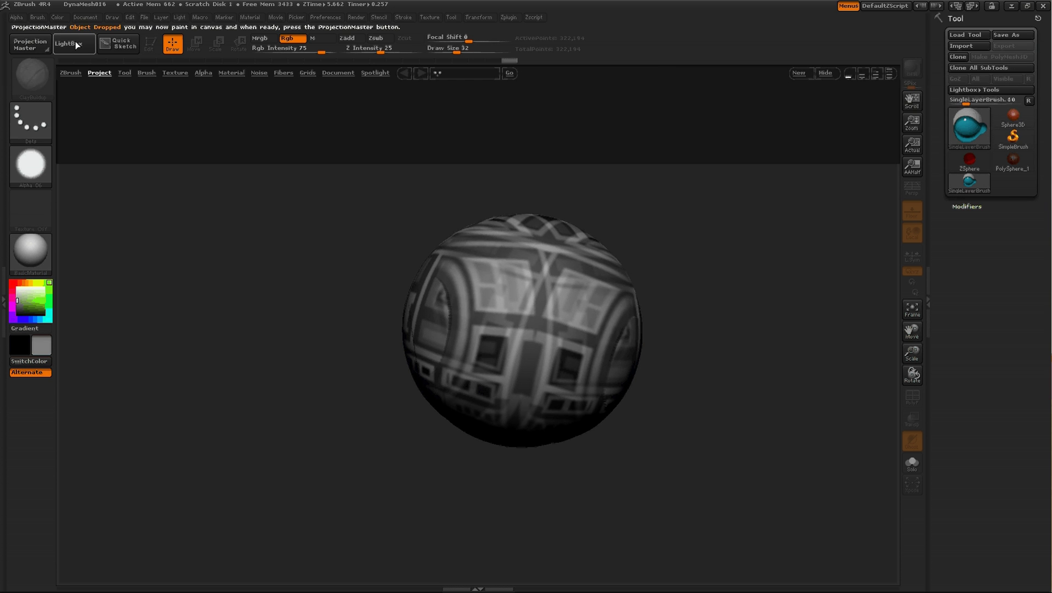
pyautogui.click(174, 73)
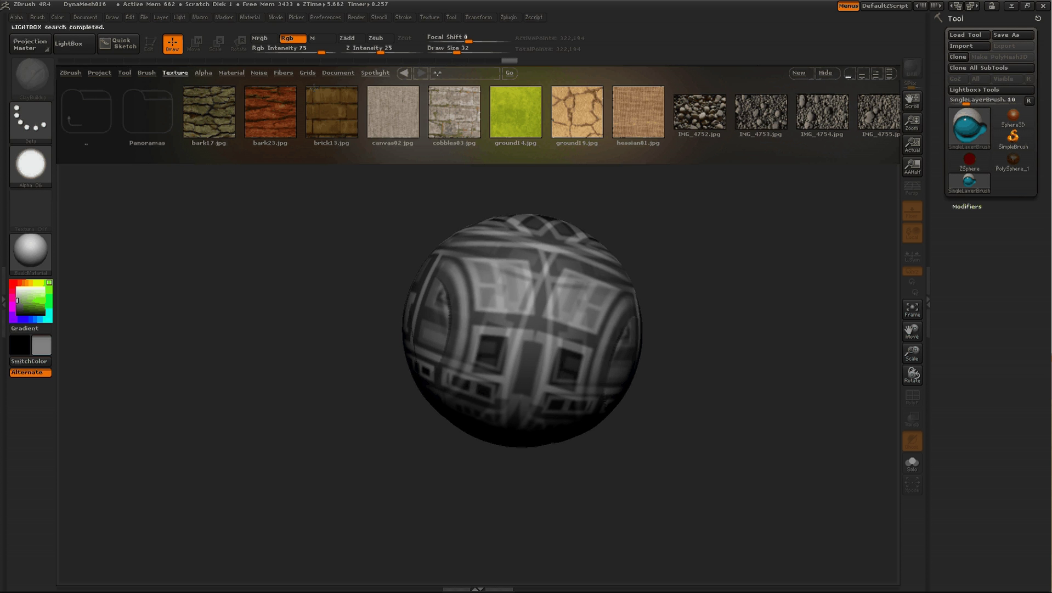
pyautogui.moveTo(527, 121); pyautogui.dragTo(325, 171)
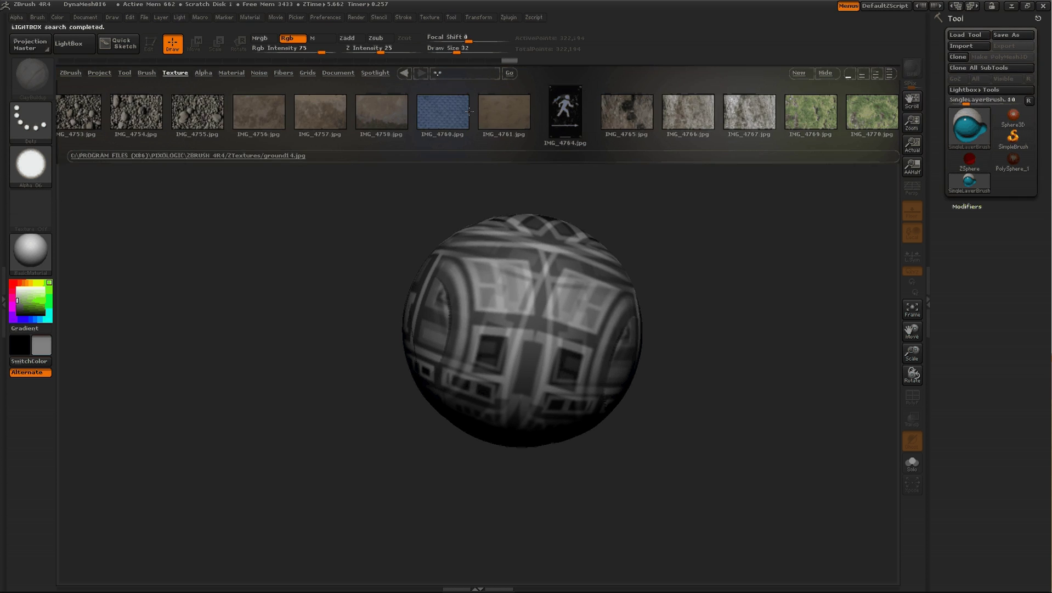
pyautogui.moveTo(556, 118); pyautogui.dragTo(396, 167)
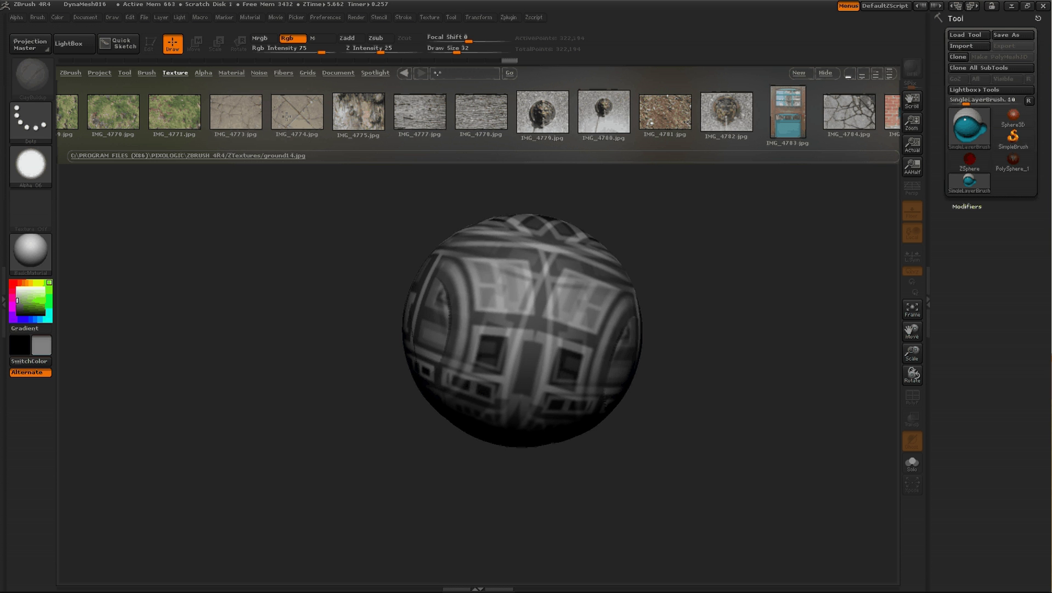
pyautogui.moveTo(866, 121); pyautogui.dragTo(553, 219)
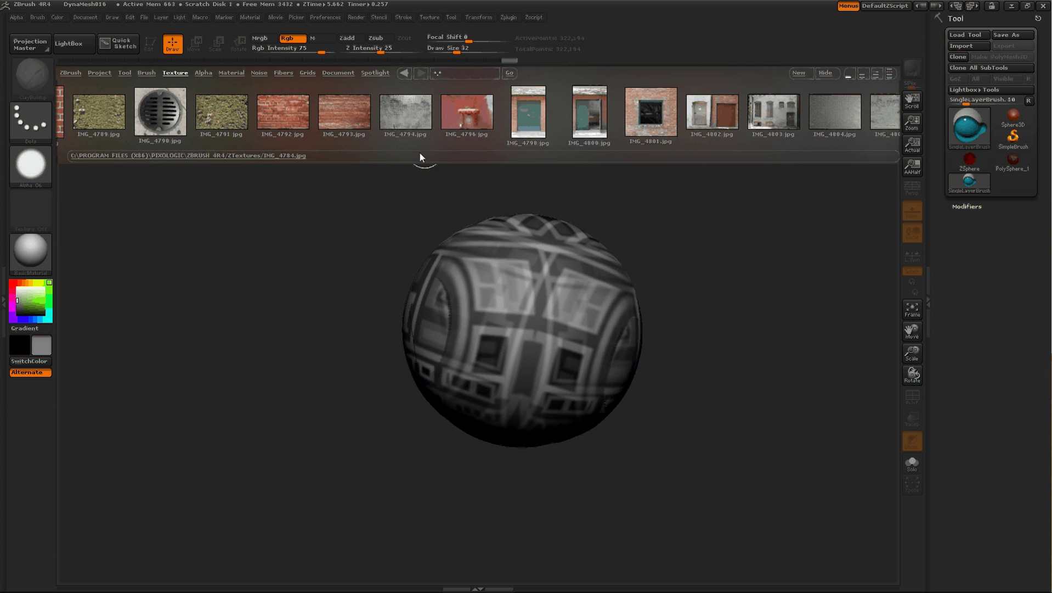
pyautogui.moveTo(421, 153); pyautogui.dragTo(420, 169)
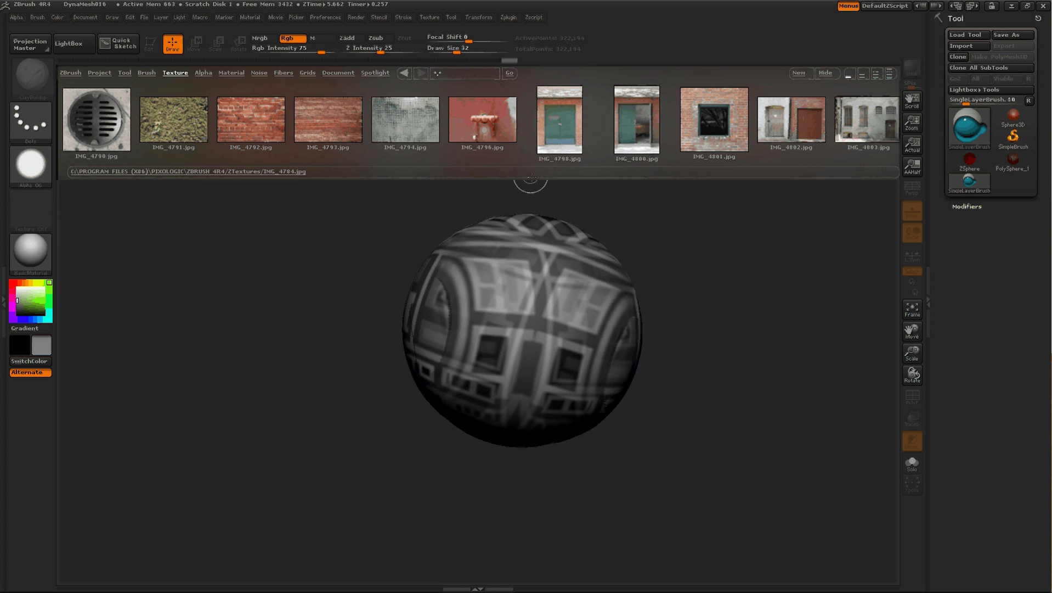
pyautogui.moveTo(538, 182)
pyautogui.mouseDown()
pyautogui.moveTo(555, 302)
pyautogui.moveTo(553, 180)
pyautogui.mouseUp()
pyautogui.moveTo(768, 140); pyautogui.dragTo(493, 140)
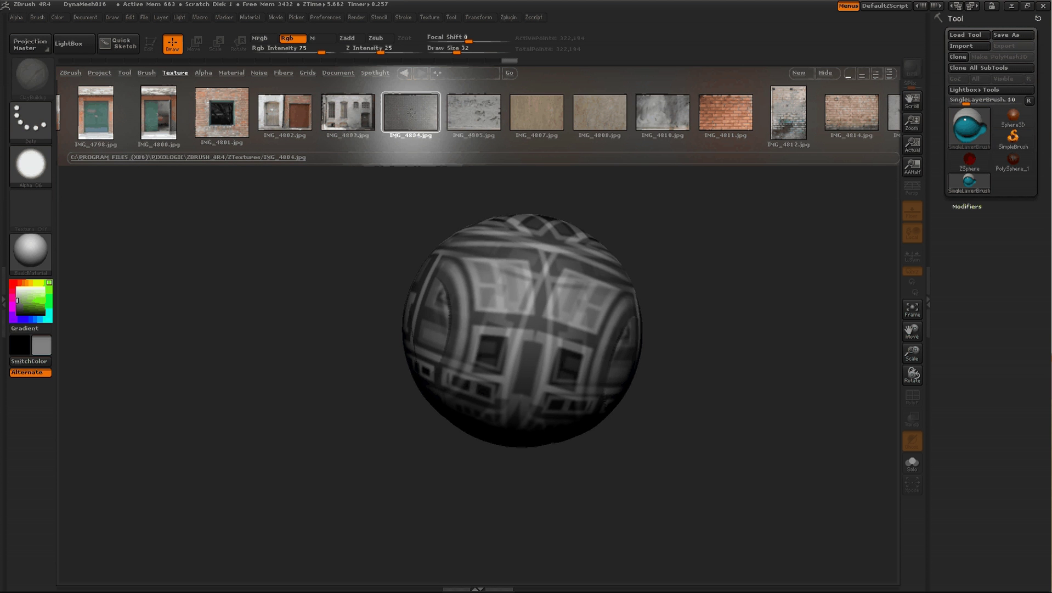
# Step: Load the concrete, plaster and brick photos from IMG_4804.jpg to IMG_4811.jpg as textures, then close LightBox
pyautogui.doubleClick(399, 119)
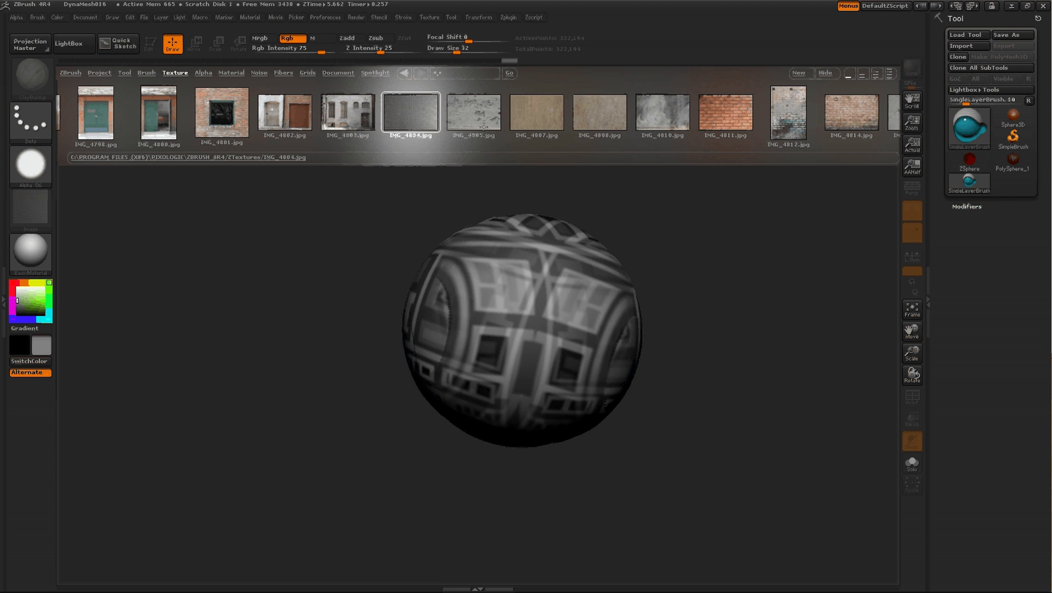
pyautogui.doubleClick(462, 114)
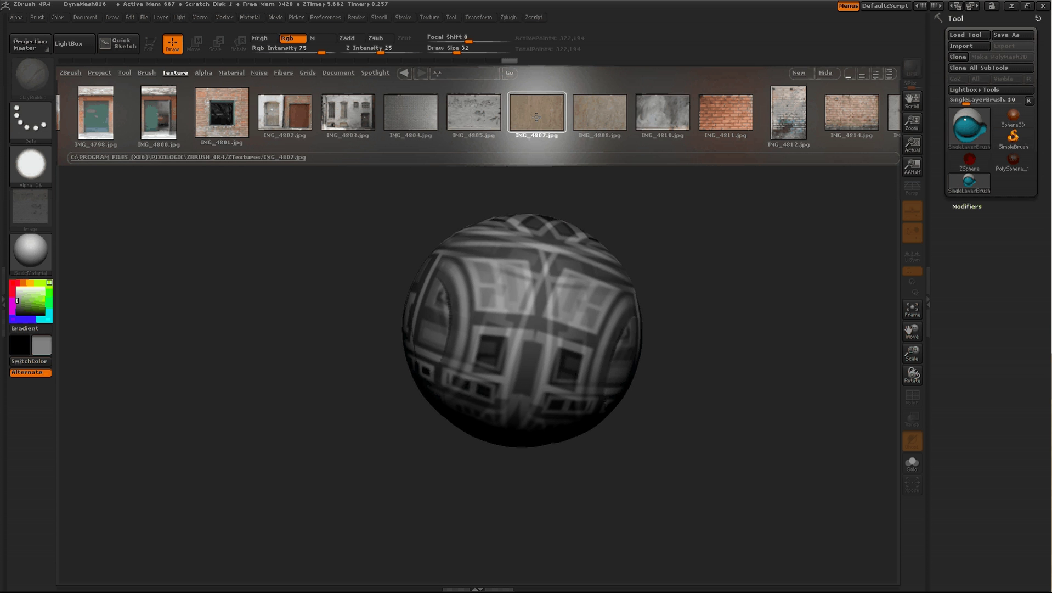
pyautogui.doubleClick(536, 116)
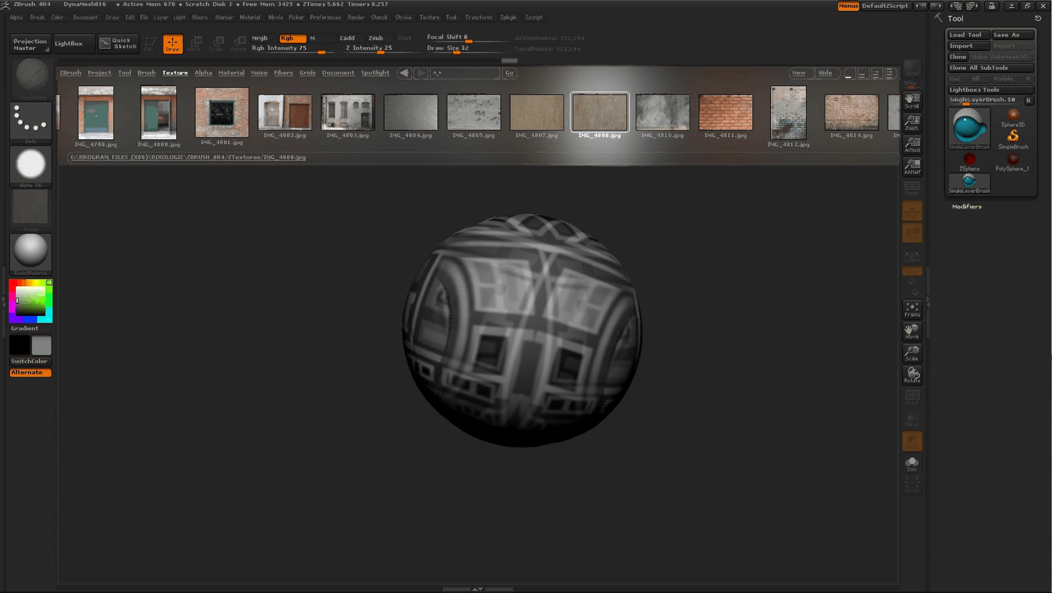
pyautogui.doubleClick(668, 120)
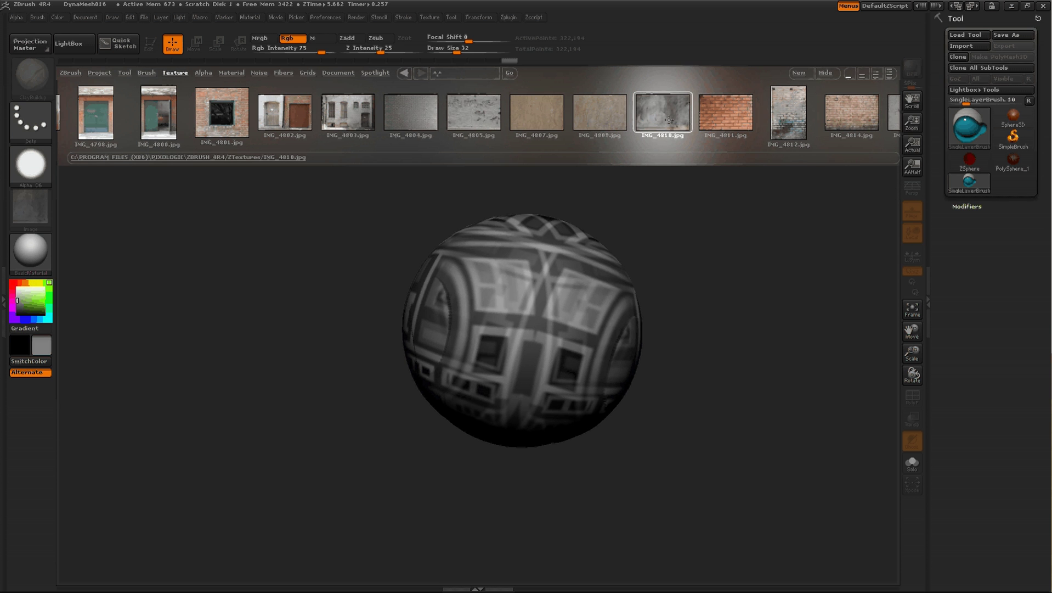
pyautogui.doubleClick(720, 109)
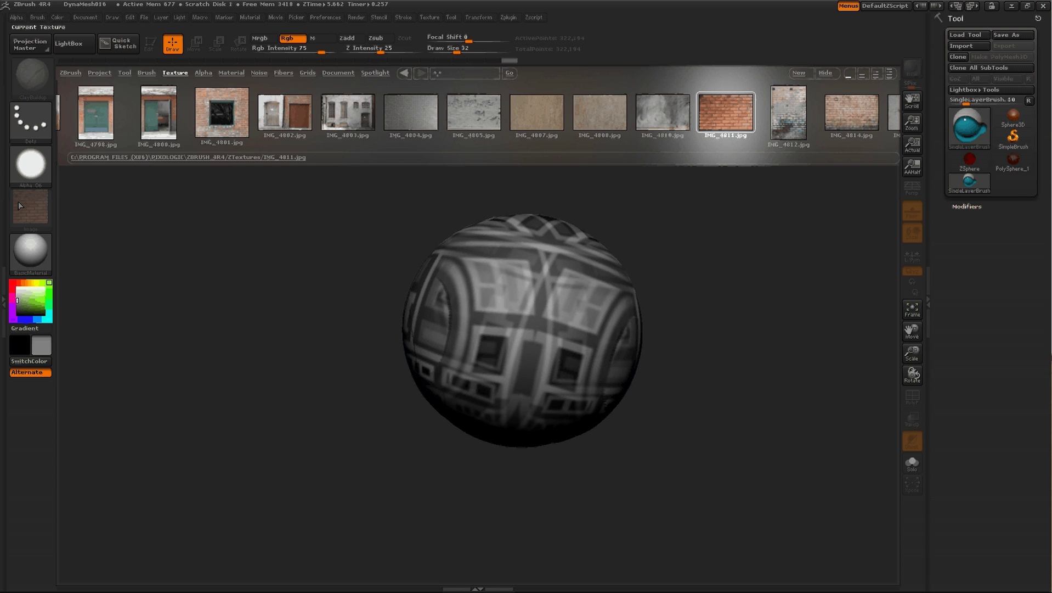
pyautogui.moveTo(26, 205)
pyautogui.click(66, 43)
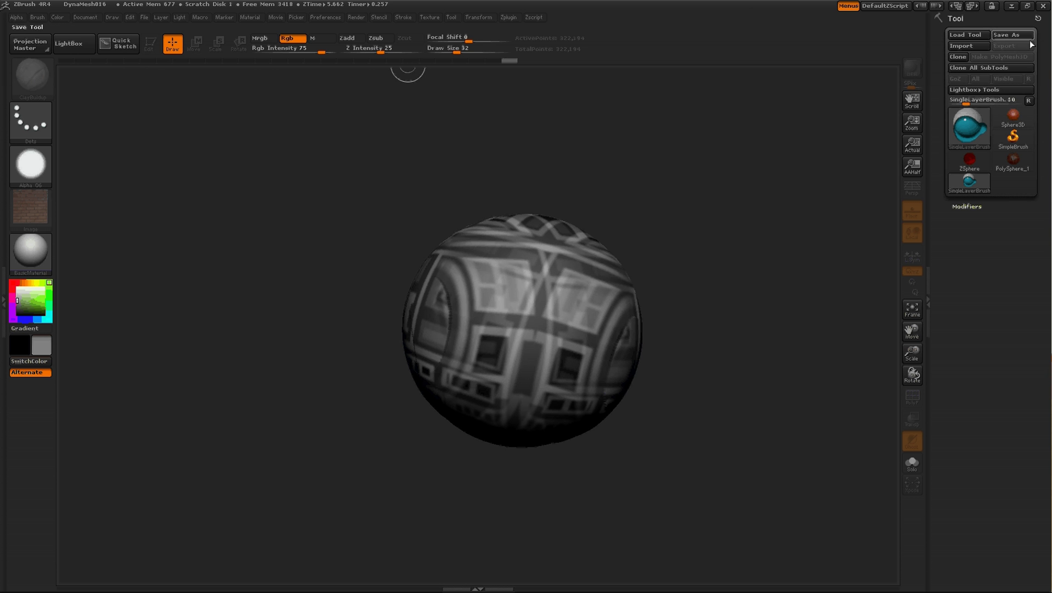
# Step: Change the current 2.5D painting tool to AlphaBrush
pyautogui.moveTo(984, 143)
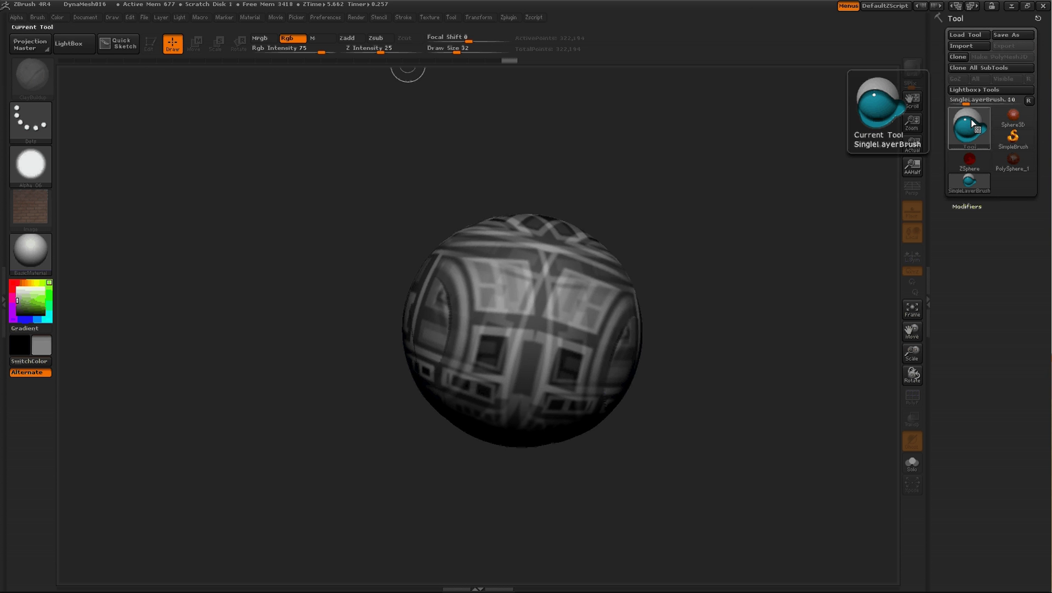
pyautogui.click(972, 123)
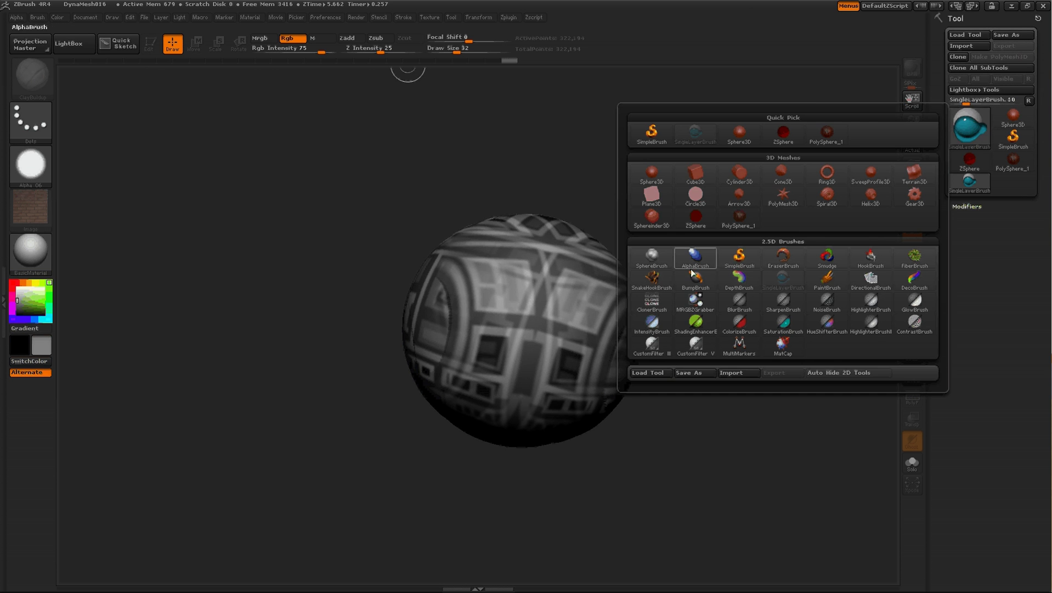
pyautogui.click(695, 255)
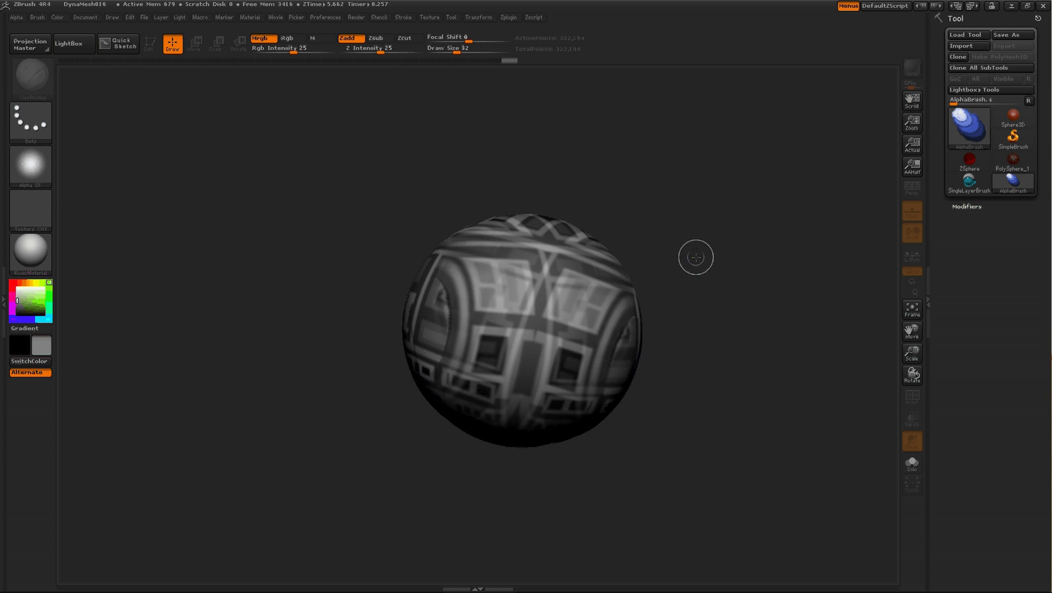
# Step: Load bark17.jpg and bark23.jpg from the LightBox texture library, check them among the loaded textures, and close LightBox
pyautogui.click(30, 210)
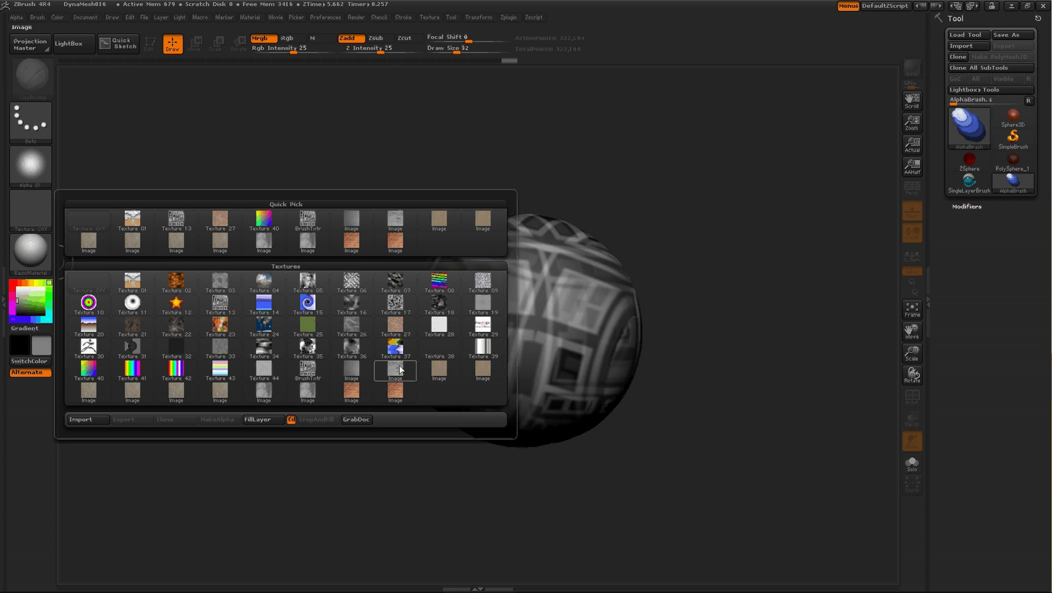
pyautogui.moveTo(407, 382)
pyautogui.click(68, 41)
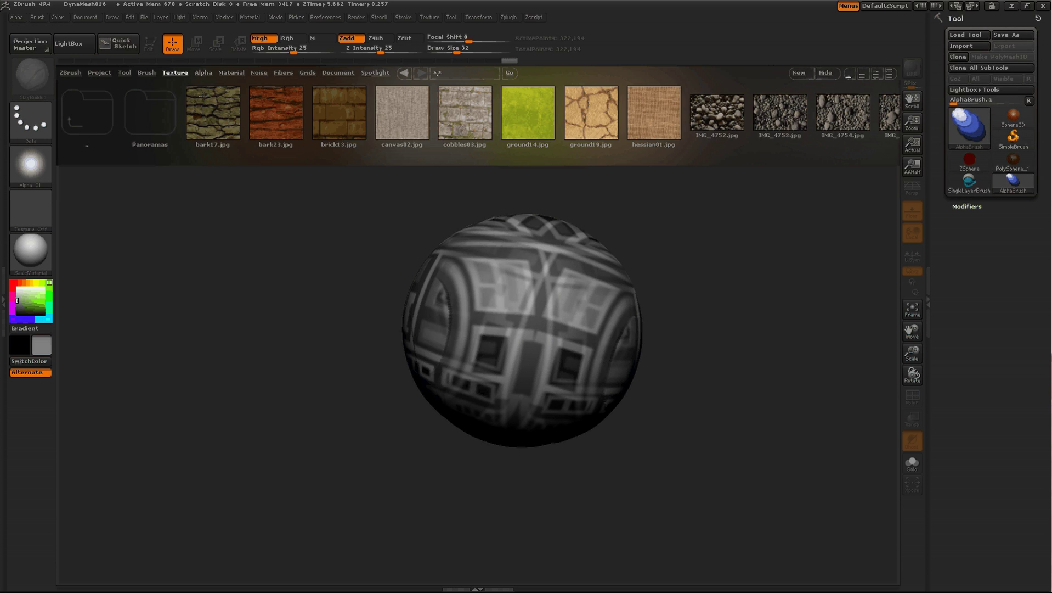
pyautogui.doubleClick(220, 123)
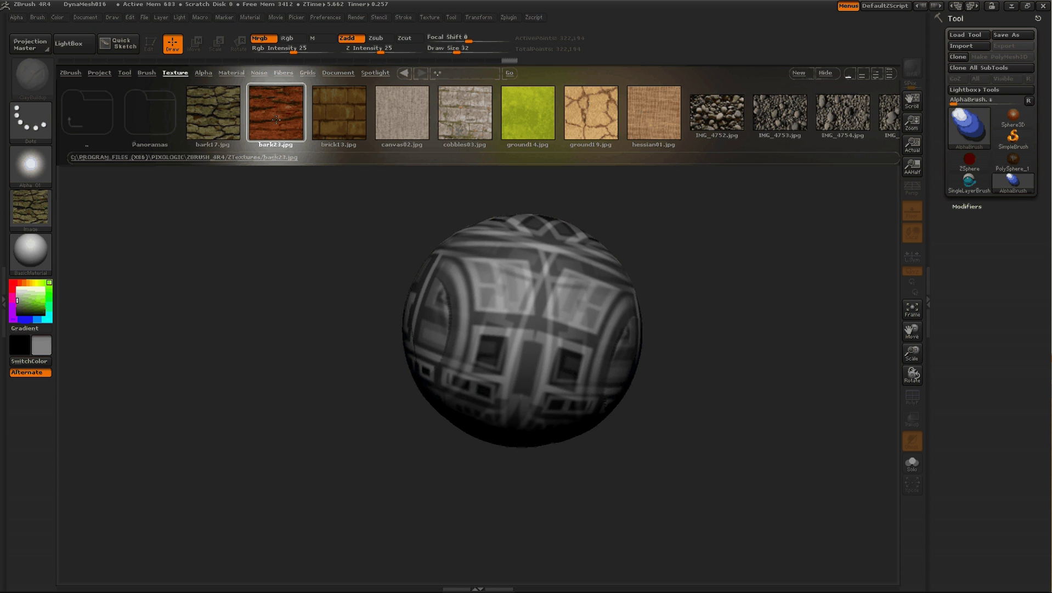
pyautogui.doubleClick(276, 119)
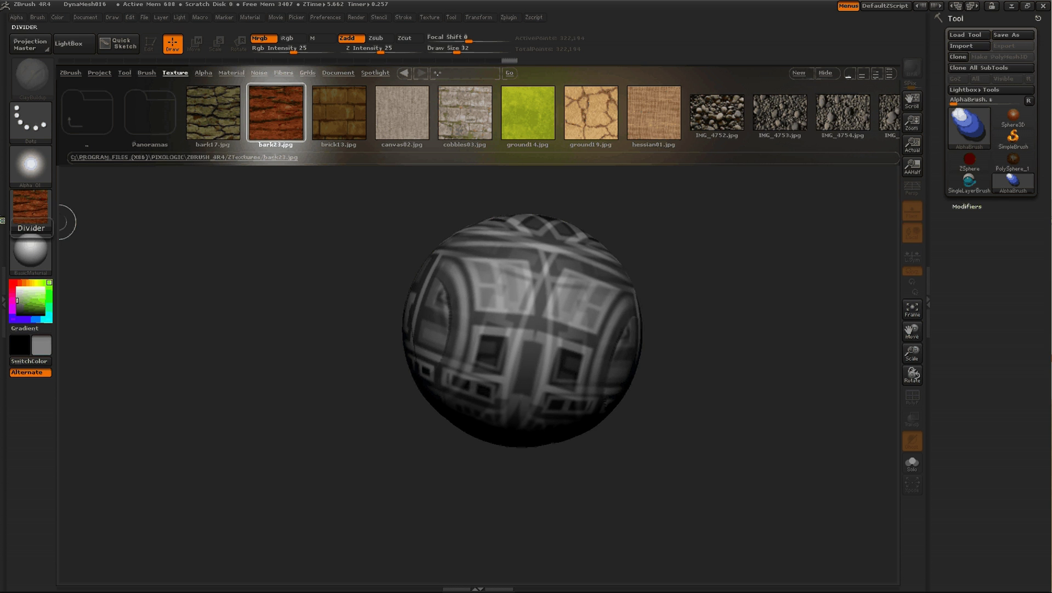
pyautogui.click(31, 200)
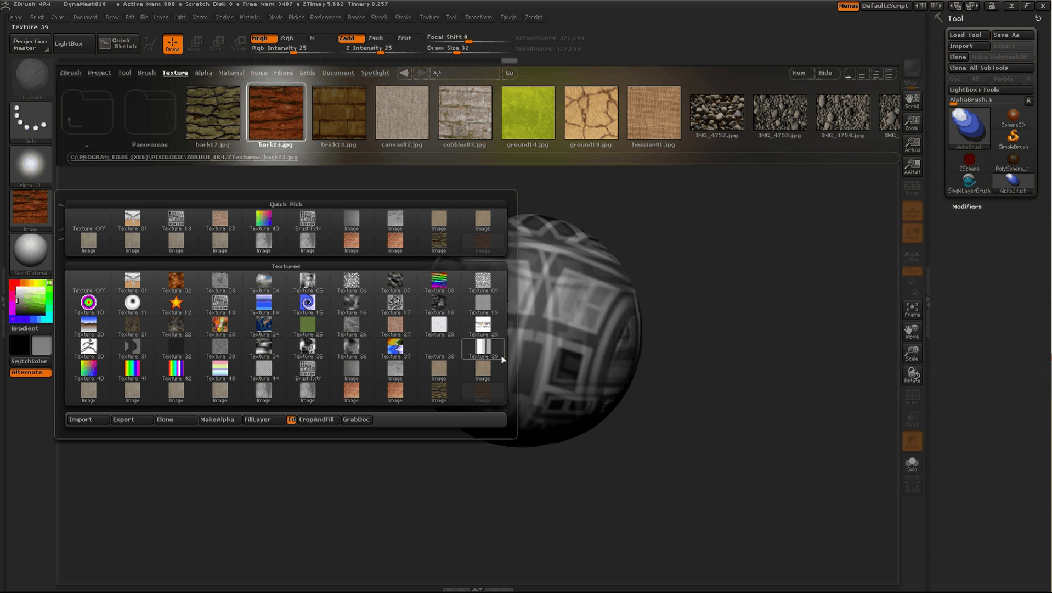
pyautogui.click(72, 45)
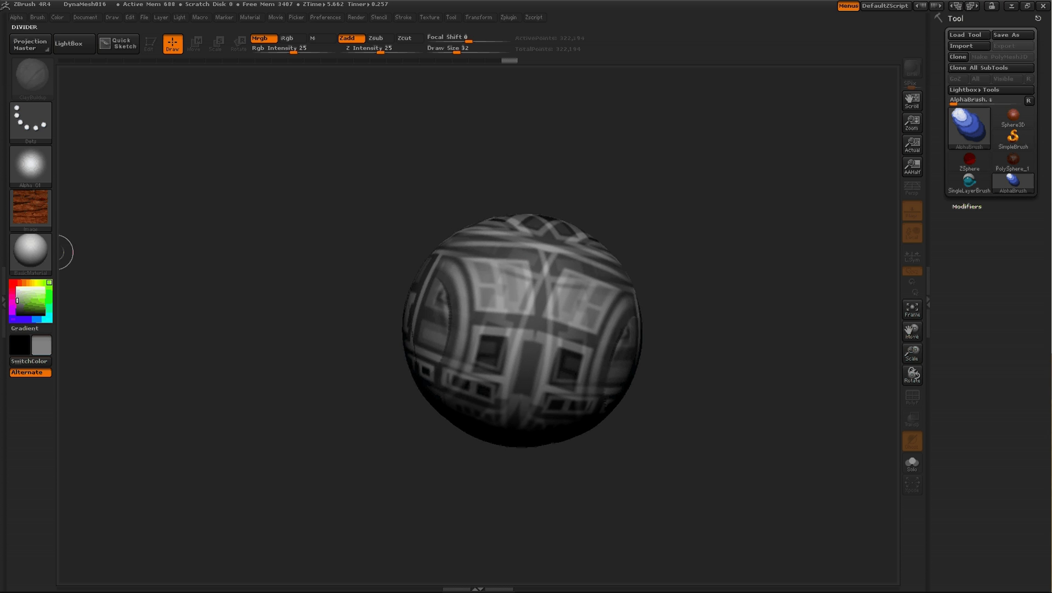
# Step: Set the AlphaBrush to the DragRect stroke with Alpha Off while keeping the reddish bark texture
pyautogui.click(23, 205)
pyautogui.click(31, 126)
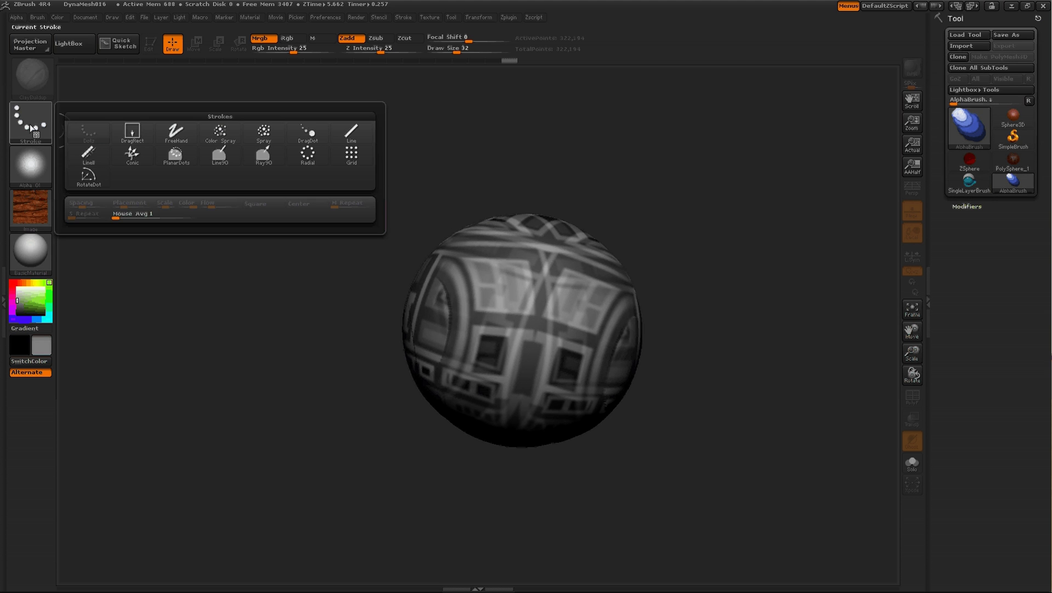
pyautogui.click(132, 132)
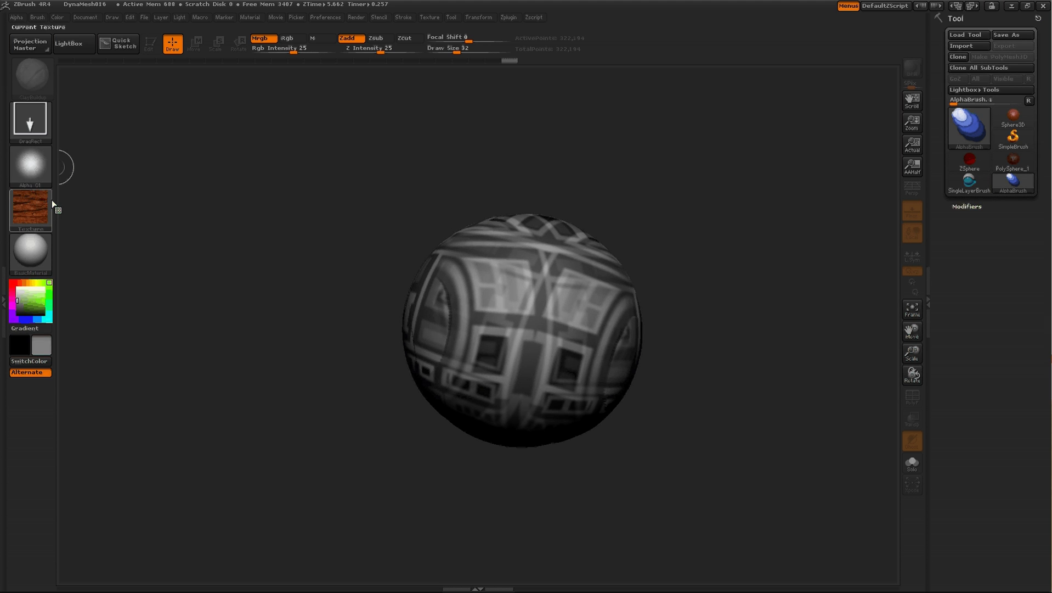
pyautogui.click(26, 166)
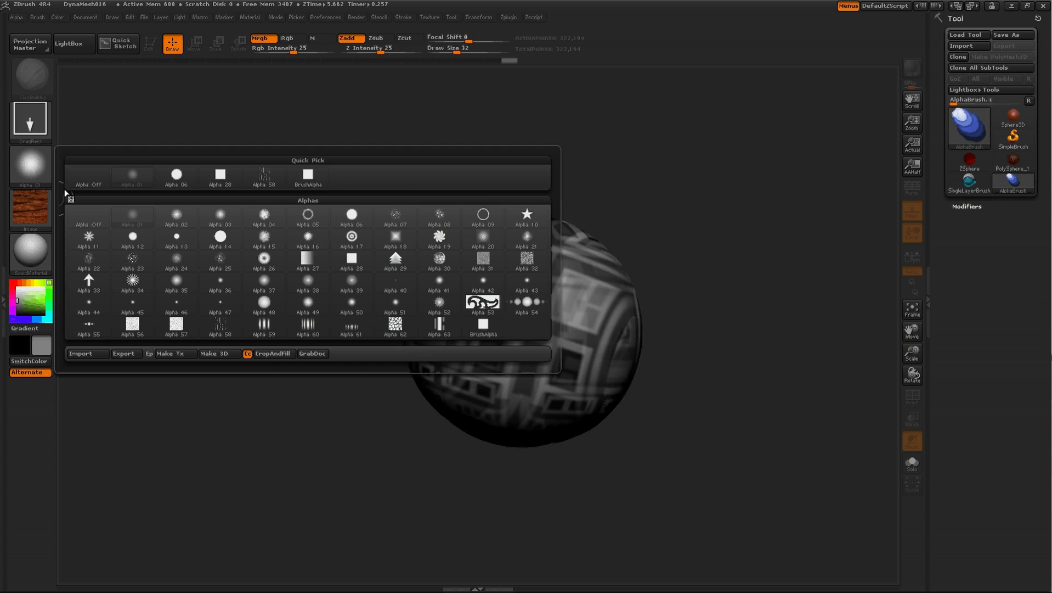
pyautogui.click(88, 217)
# Step: Stamp the reddish bark texture over the whole dropped sphere and pick it up with Projection Master
pyautogui.moveTo(511, 323); pyautogui.dragTo(621, 488)
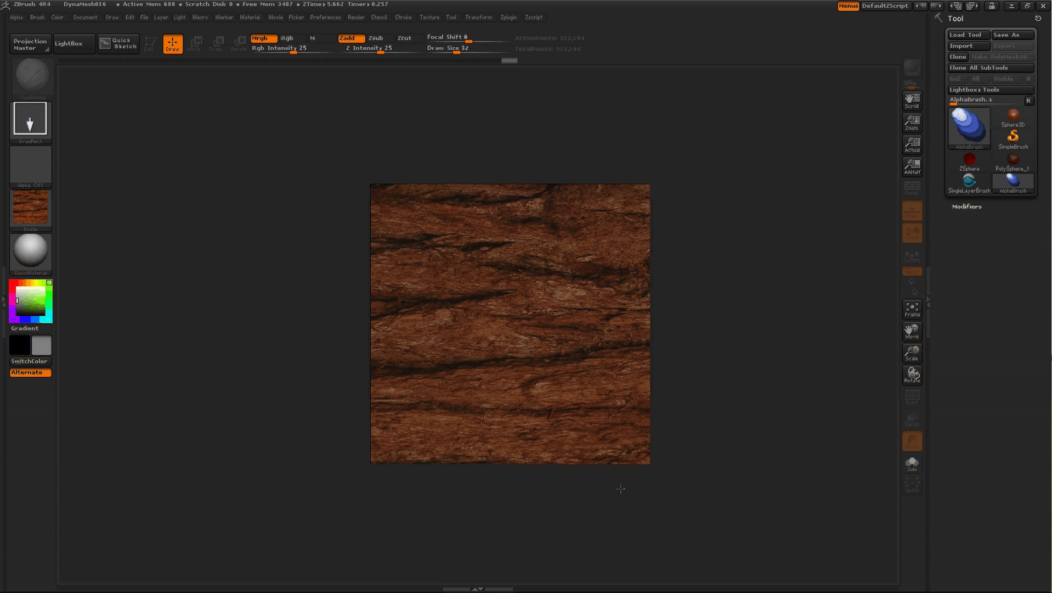
pyautogui.moveTo(621, 488); pyautogui.dragTo(621, 488)
pyautogui.click(34, 46)
pyautogui.click(465, 332)
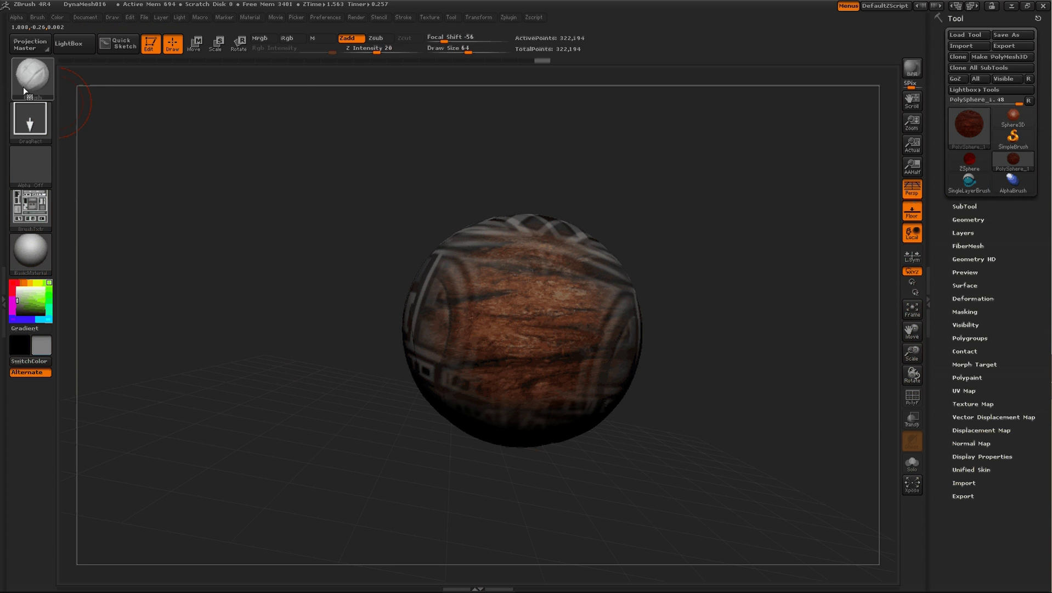
# Step: Drop the sphere again with Fade off, cover it with a bark stamp, and pick it up
pyautogui.click(29, 45)
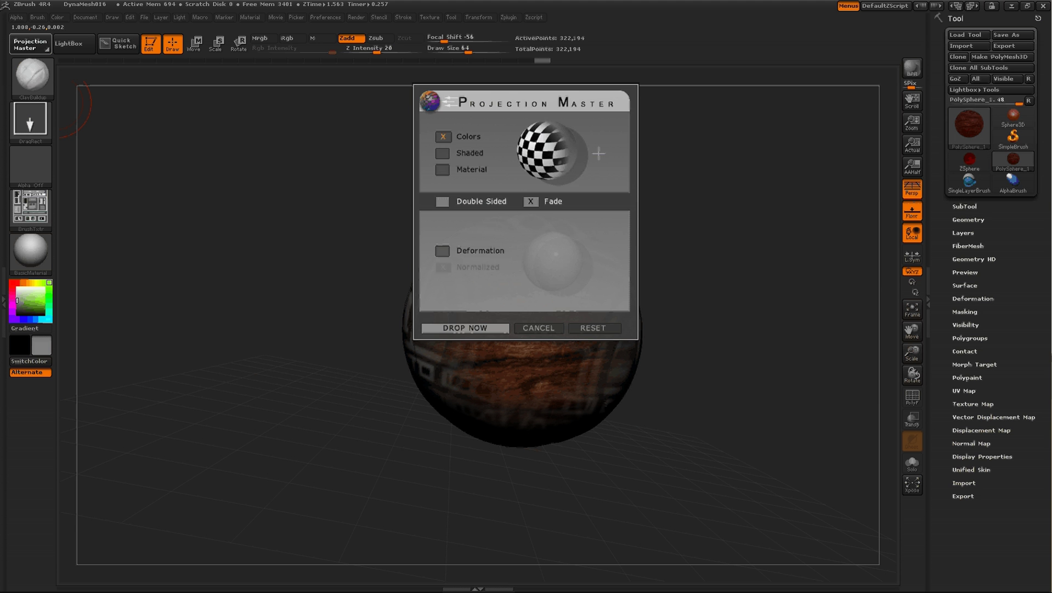
pyautogui.click(530, 201)
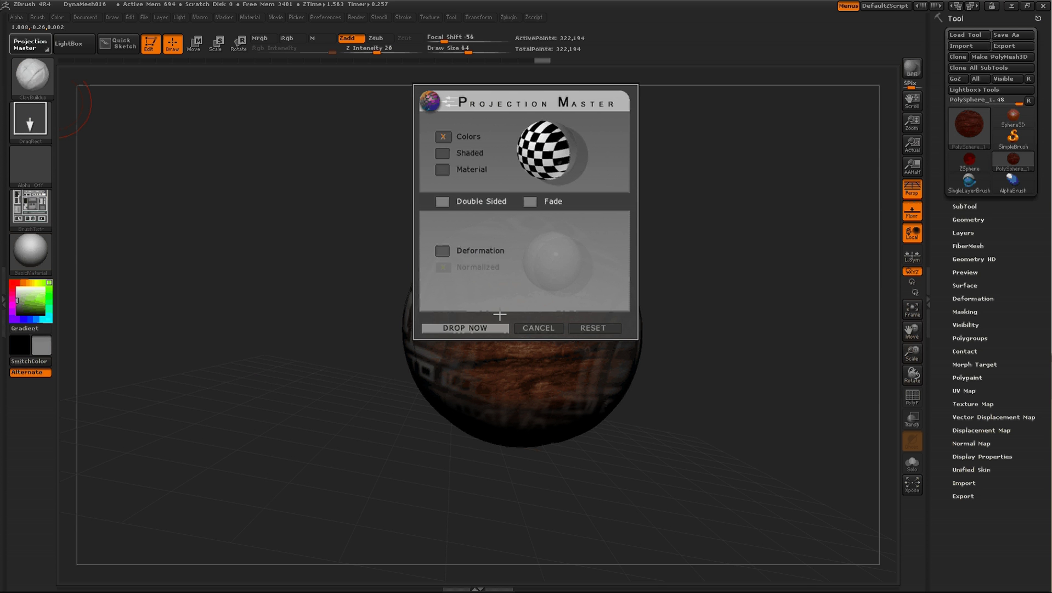
pyautogui.click(467, 328)
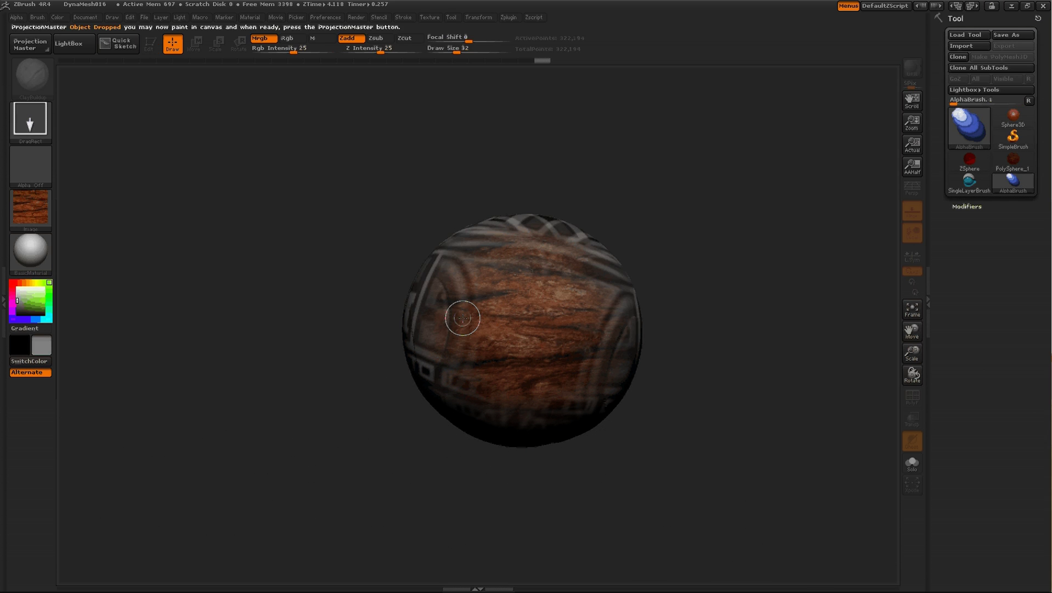
pyautogui.moveTo(529, 335); pyautogui.dragTo(680, 485)
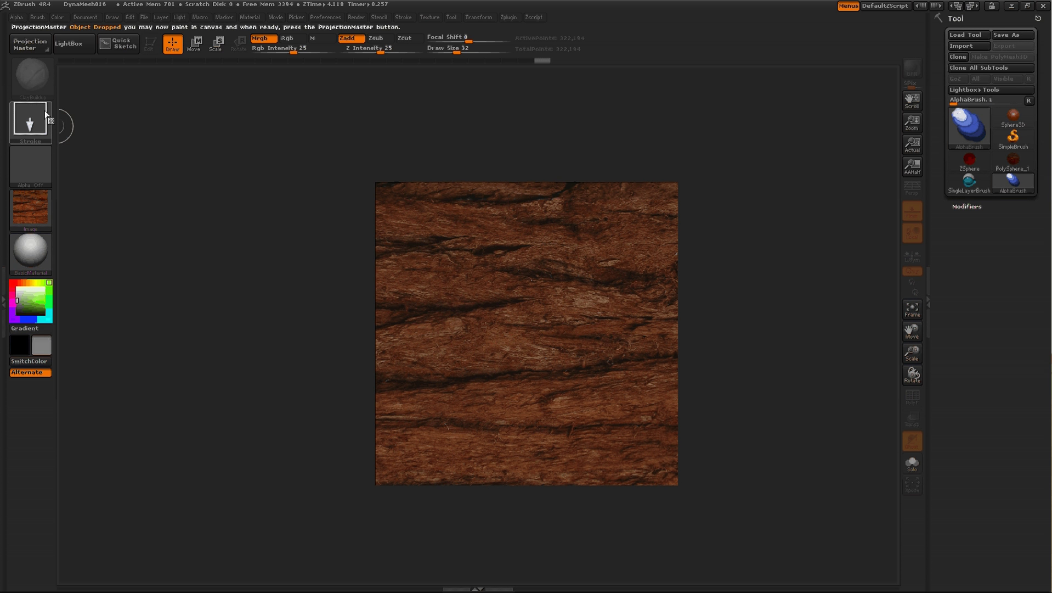
pyautogui.press('g')
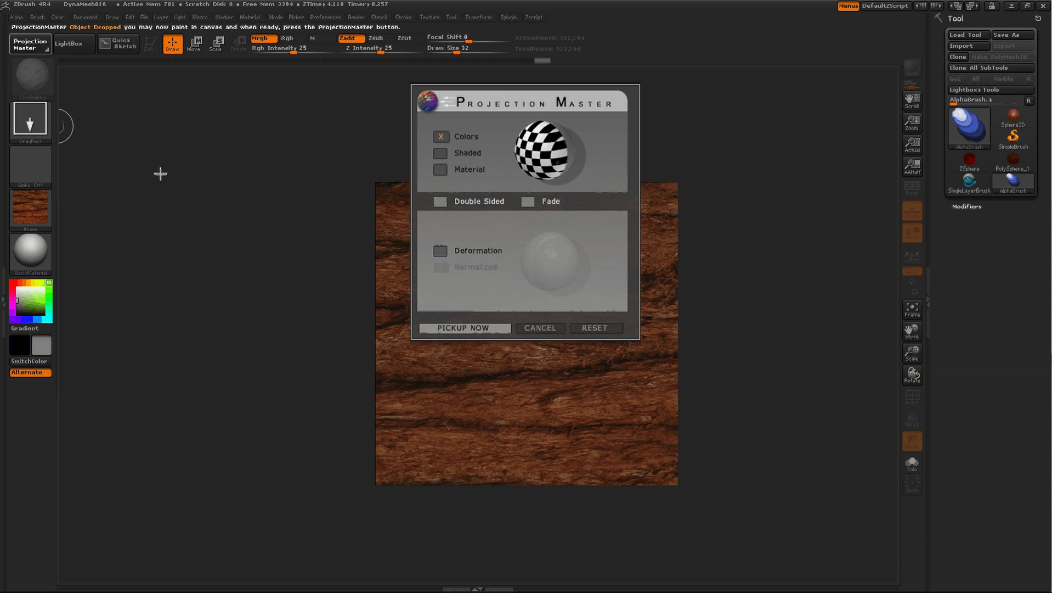
pyautogui.click(464, 328)
# Step: Turn the patterned side forward, drop the sphere with Fade still off, cover it with bark, and pick it up
pyautogui.moveTo(693, 436); pyautogui.dragTo(617, 439)
pyautogui.keyDown('ctrl'); pyautogui.moveTo(637, 393); pyautogui.dragTo(642, 427, button='right'); pyautogui.keyUp('ctrl')
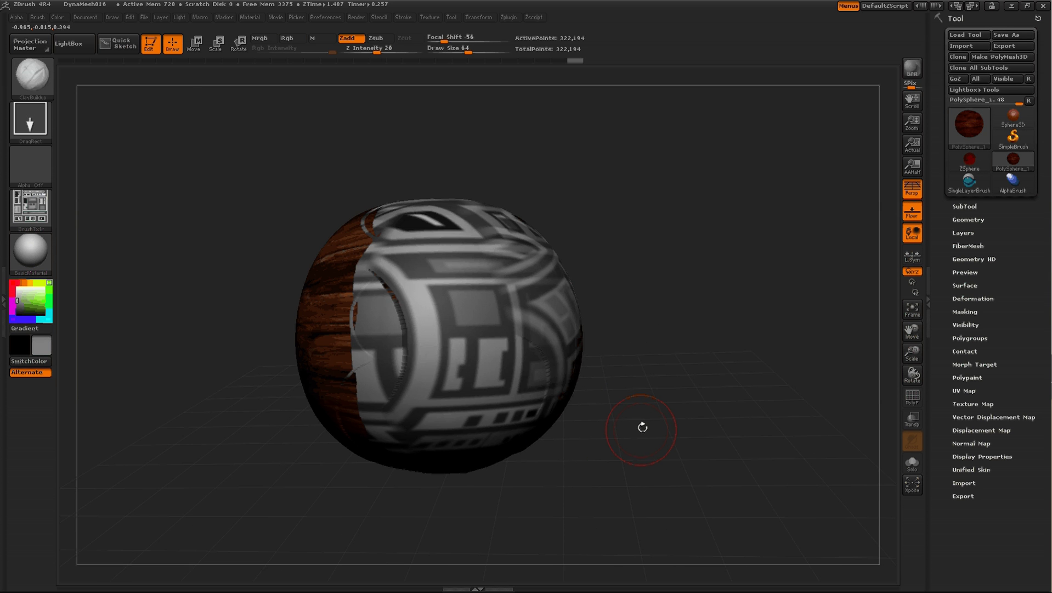
pyautogui.click(30, 44)
pyautogui.click(453, 328)
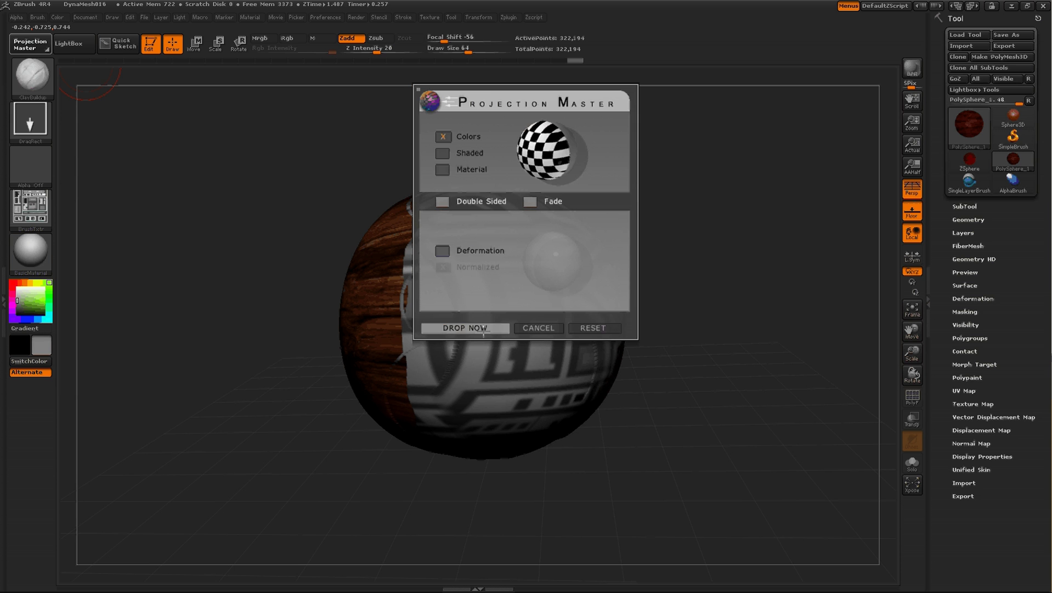
pyautogui.moveTo(490, 329); pyautogui.dragTo(610, 538)
pyautogui.click(30, 44)
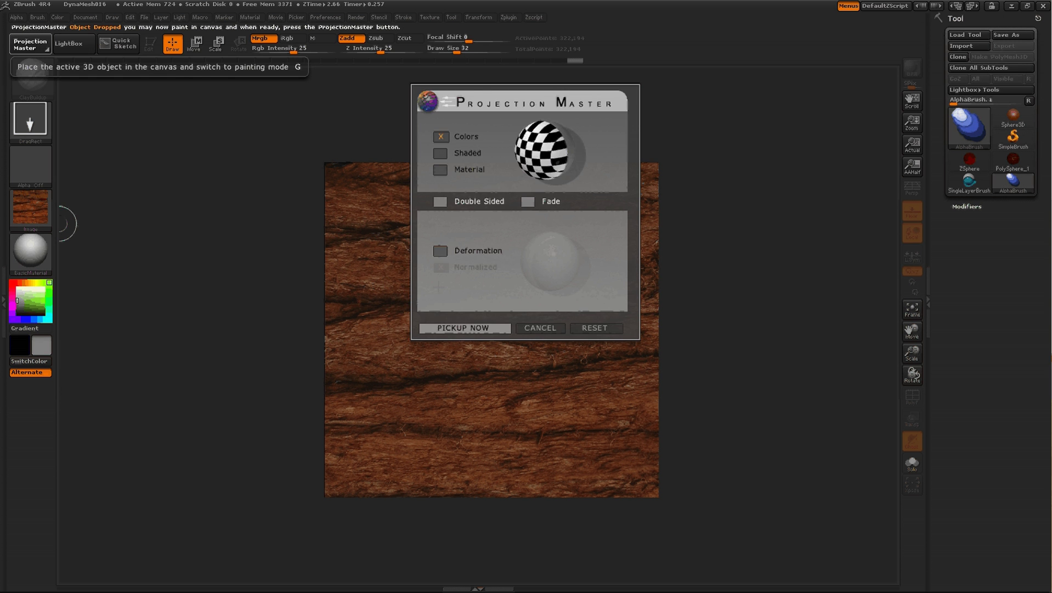
pyautogui.click(450, 327)
# Step: With the seam between the two bark projections facing forward, drop the sphere with Fade on, stamp bark over it, and pick it up
pyautogui.moveTo(711, 389)
pyautogui.mouseDown()
pyautogui.moveTo(641, 400)
pyautogui.moveTo(768, 396)
pyautogui.mouseUp()
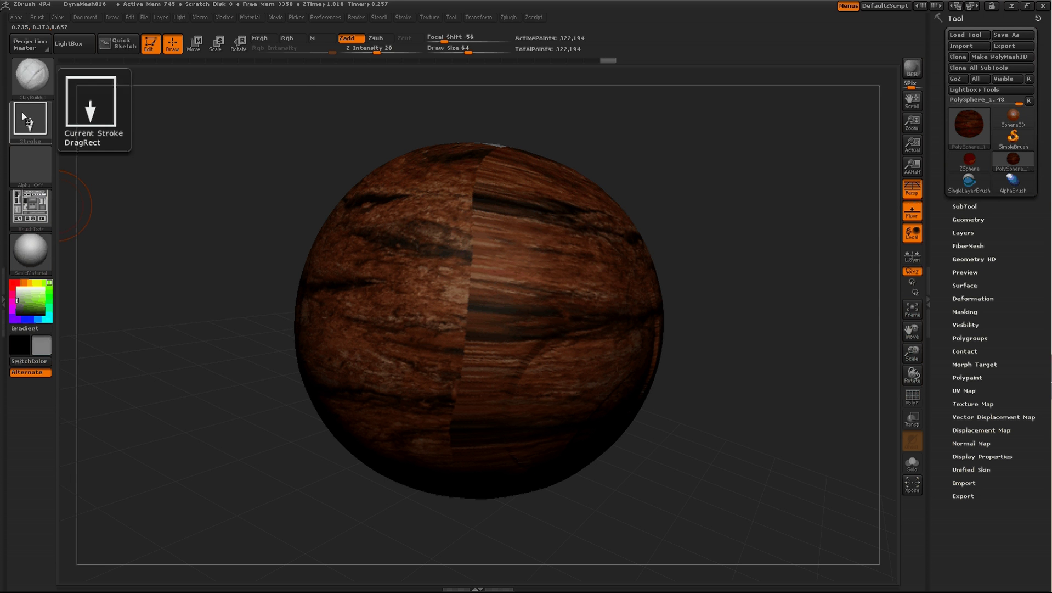
pyautogui.click(30, 47)
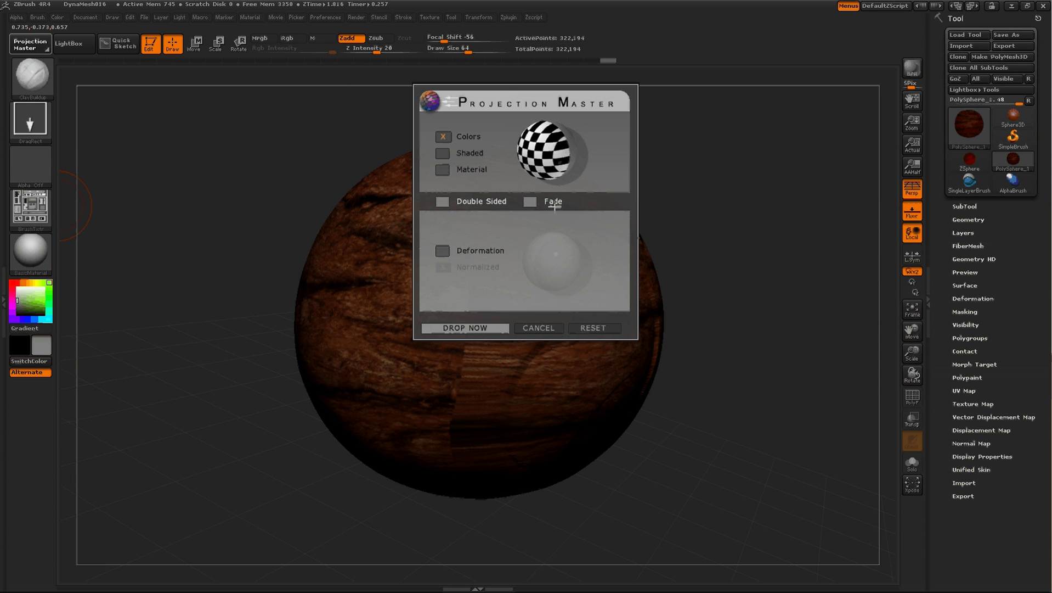
pyautogui.click(530, 202)
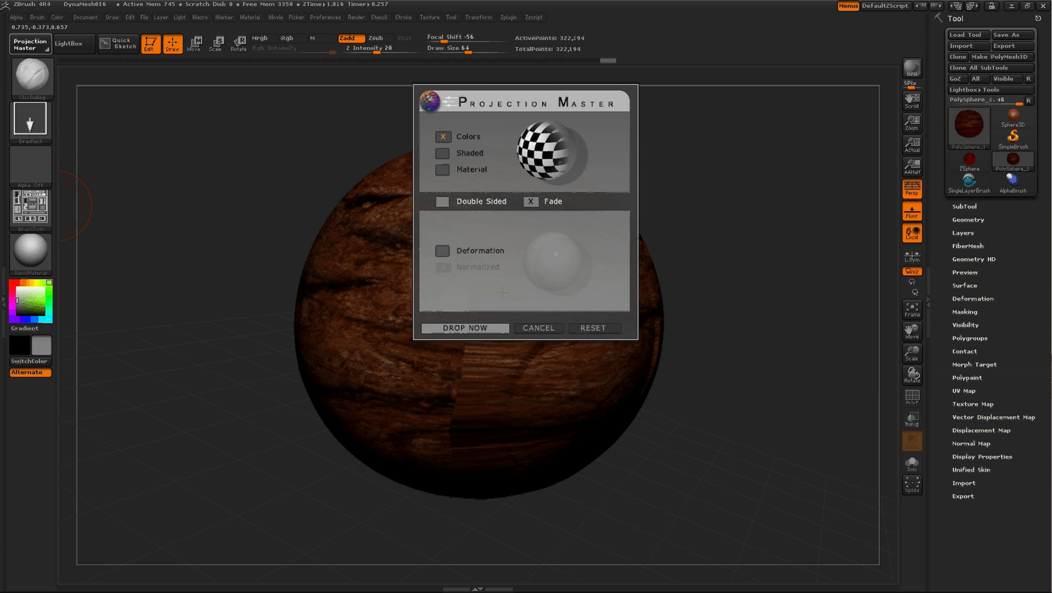
pyautogui.click(476, 329)
pyautogui.moveTo(468, 315); pyautogui.dragTo(464, 592)
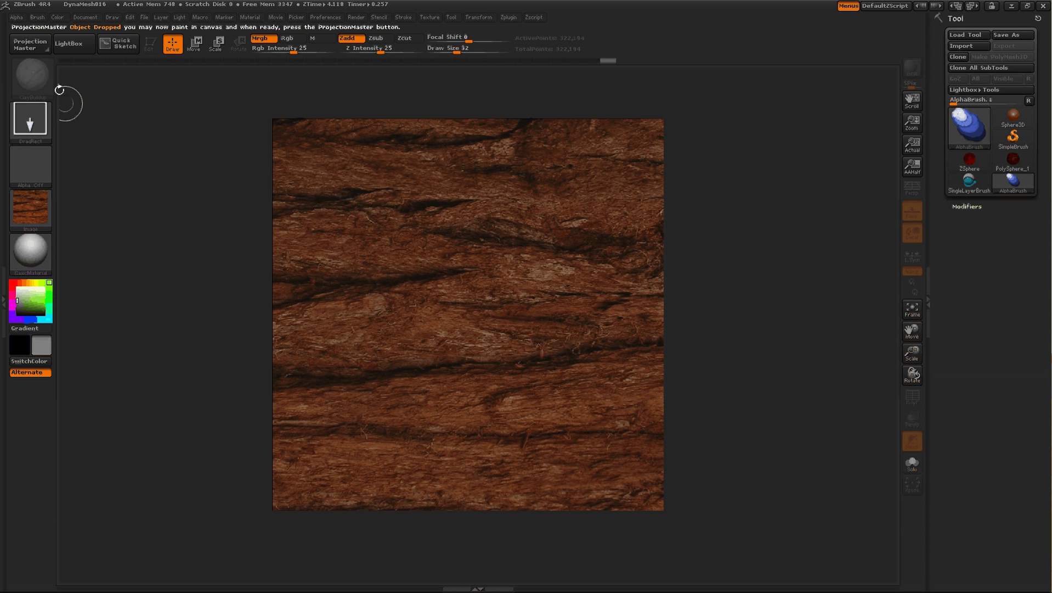
pyautogui.click(31, 44)
pyautogui.click(485, 328)
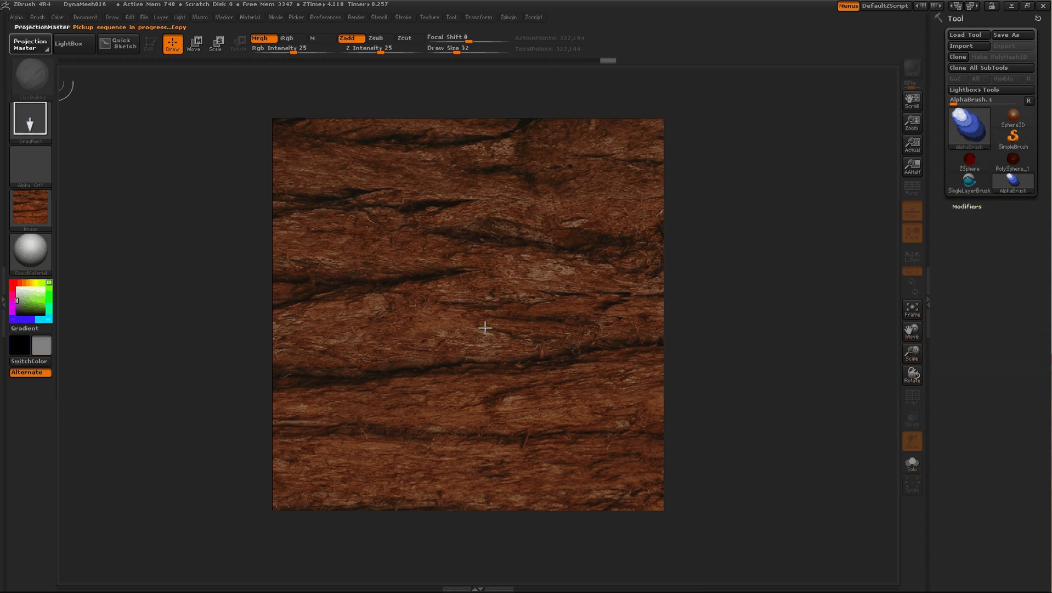
# Step: Tilt the sphere to show the bare patterned wedge, drop it with Fade on, stamp bark over the area, and pick it up
pyautogui.moveTo(750, 389)
pyautogui.mouseDown()
pyautogui.moveTo(728, 428)
pyautogui.moveTo(742, 429)
pyautogui.moveTo(468, 378)
pyautogui.mouseUp()
pyautogui.click(30, 44)
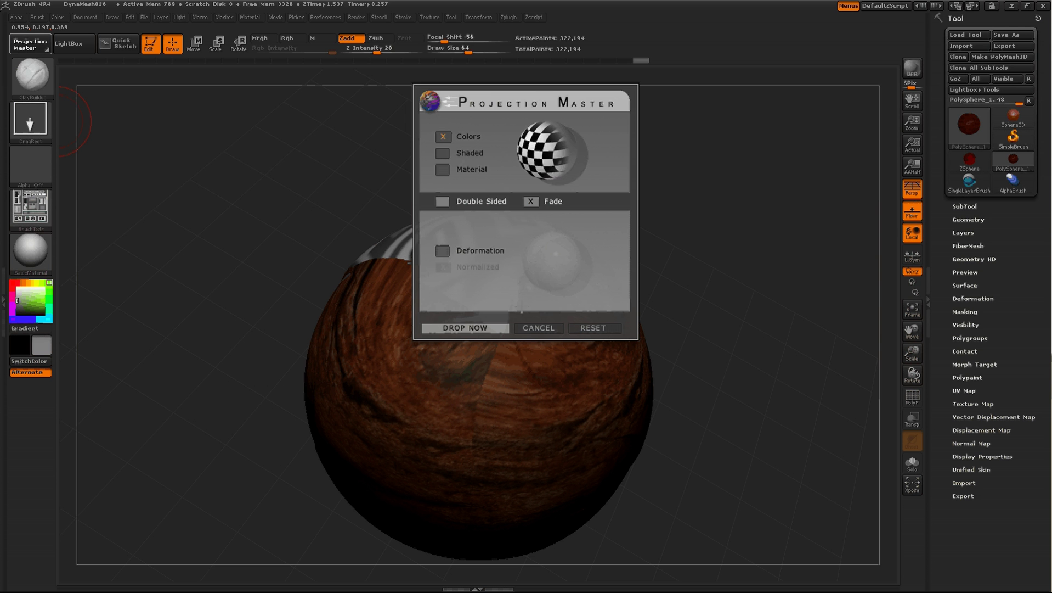
pyautogui.click(494, 329)
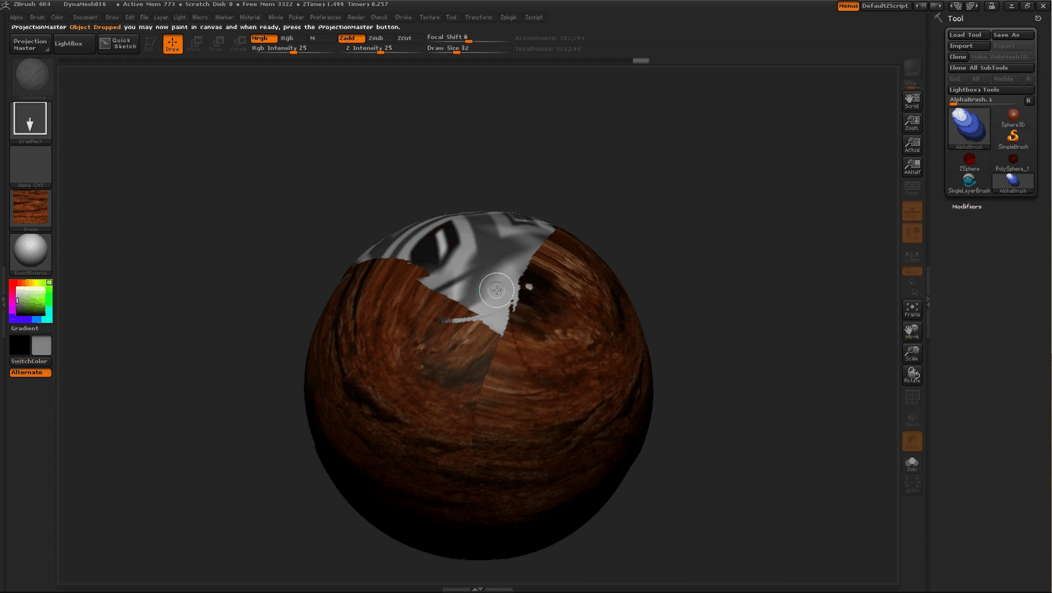
pyautogui.moveTo(542, 492); pyautogui.dragTo(89, 248)
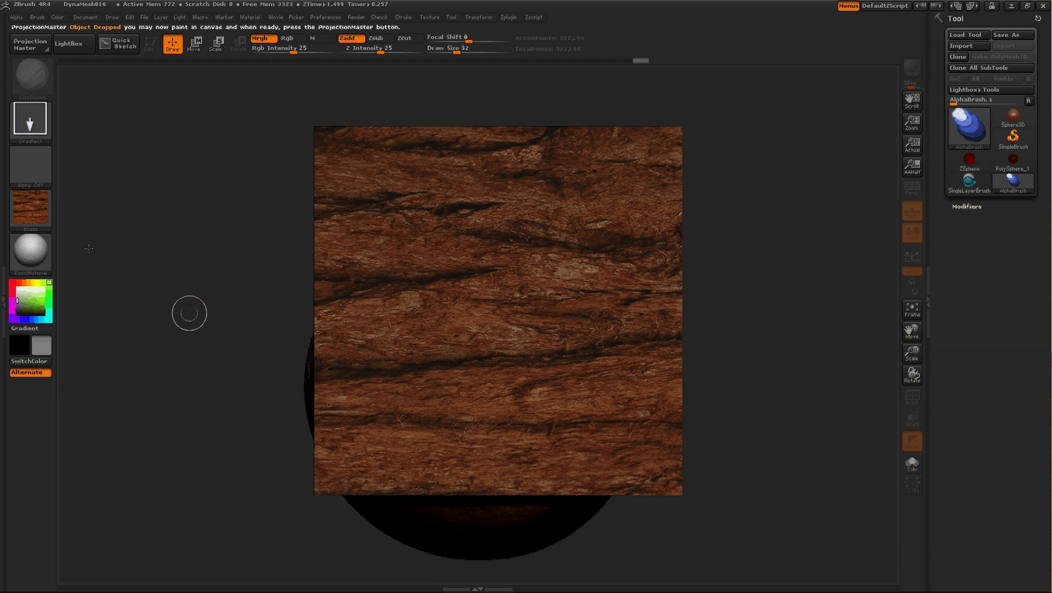
pyautogui.click(31, 47)
pyautogui.click(444, 332)
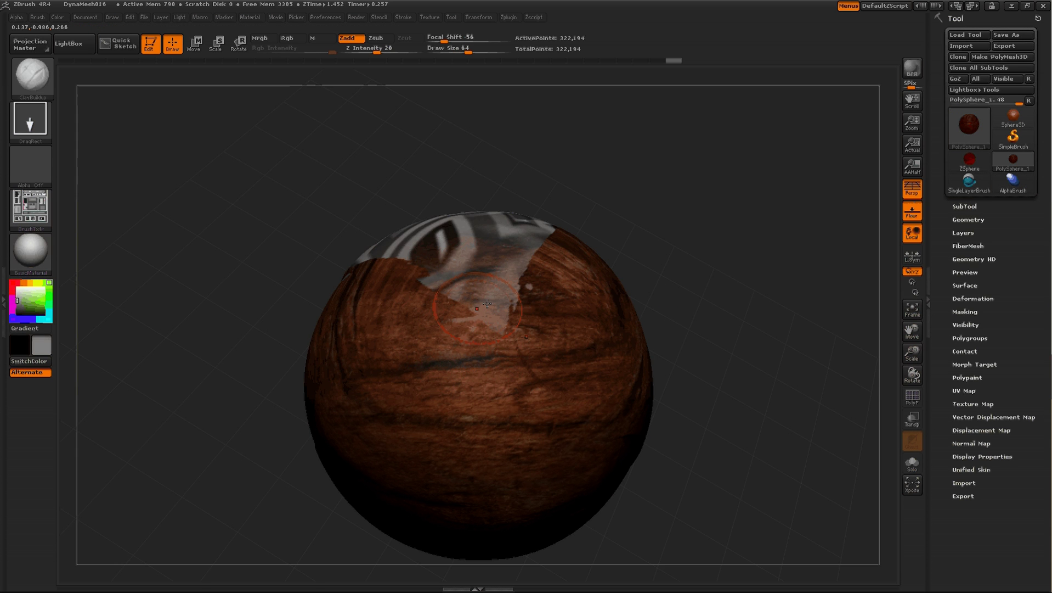
# Step: Drop the sphere with its remaining patterned area facing forward and set both Z Intensity and Rgb Intensity to 100
pyautogui.moveTo(675, 219); pyautogui.dragTo(328, 153)
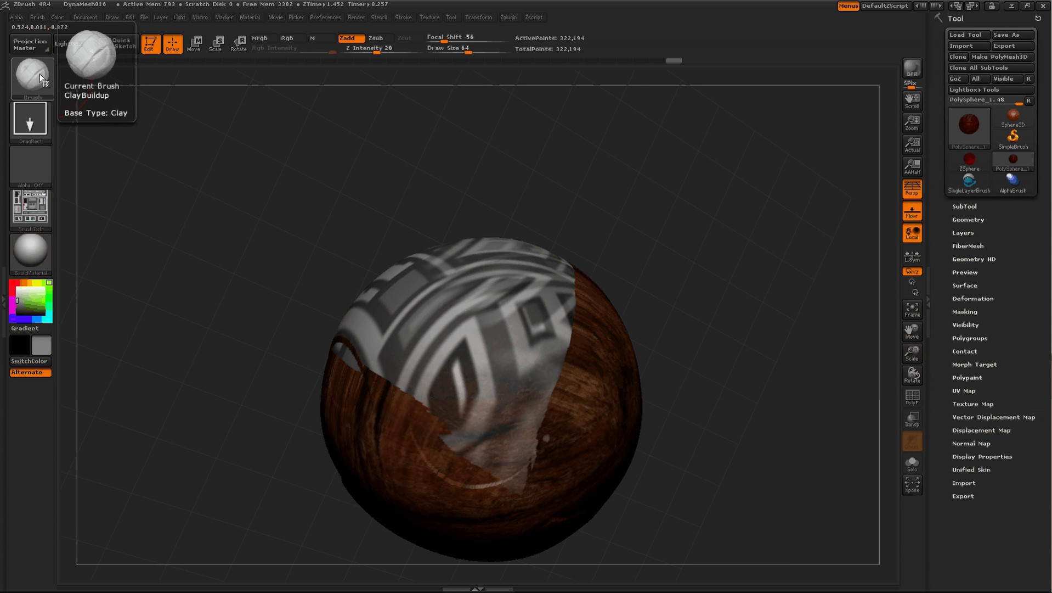
pyautogui.click(23, 42)
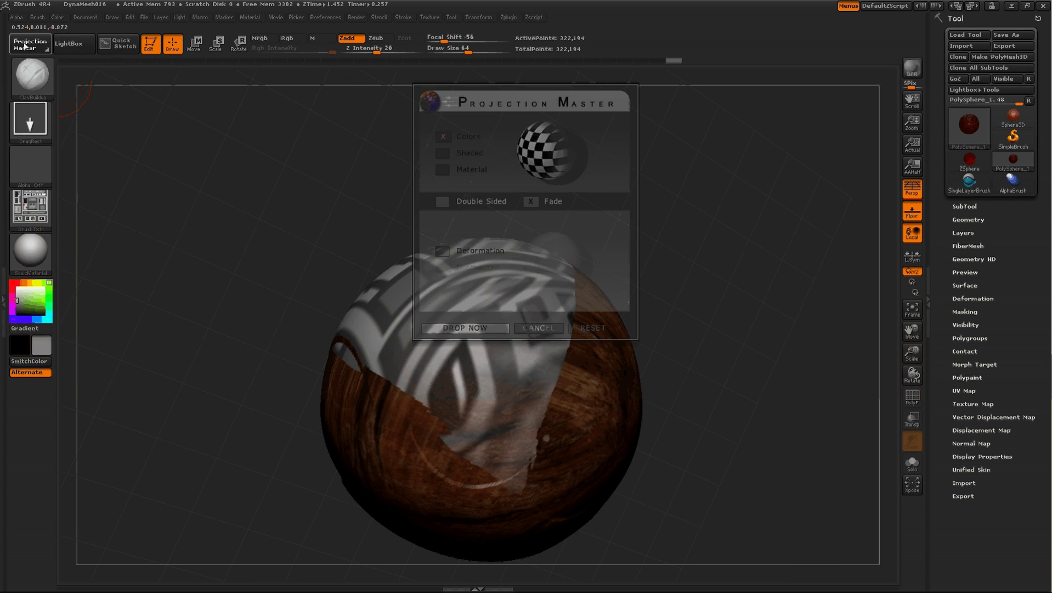
pyautogui.click(464, 328)
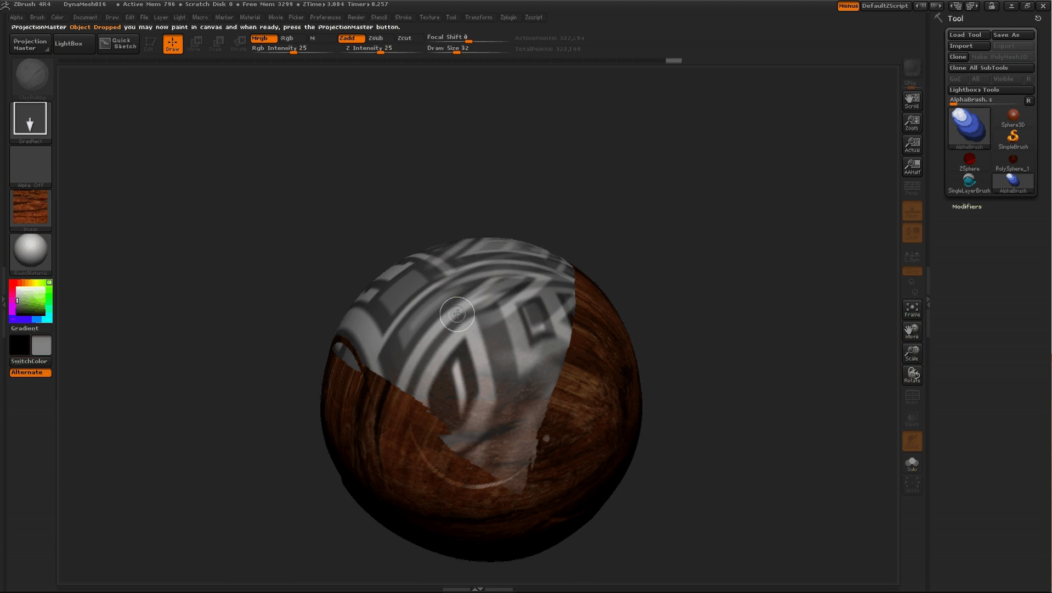
pyautogui.moveTo(381, 48); pyautogui.dragTo(422, 49)
pyautogui.moveTo(299, 48); pyautogui.dragTo(339, 48)
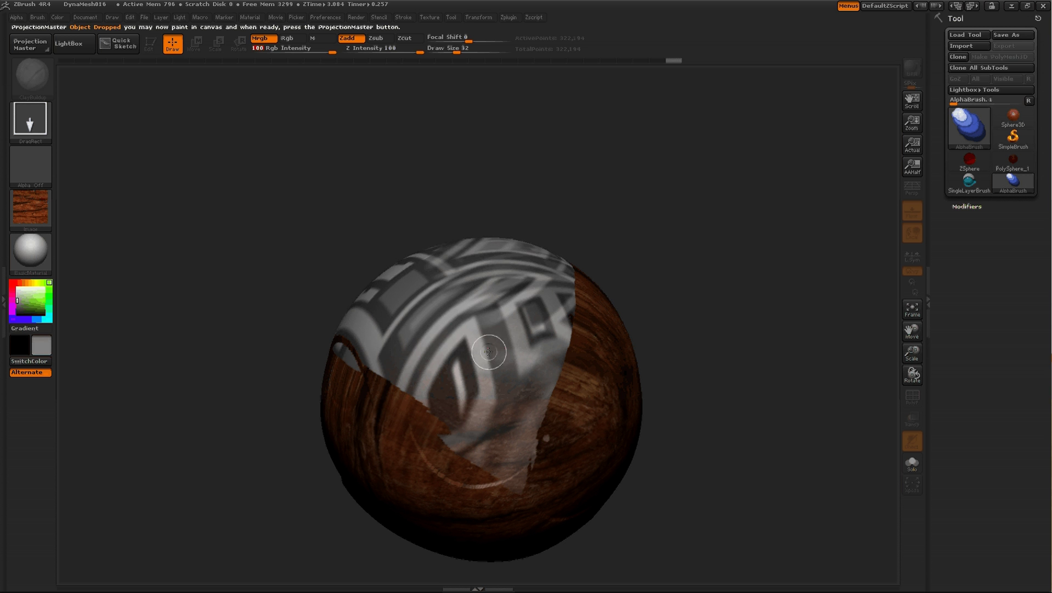
# Step: Stamp the bark texture at full intensity over the patterned area and pick the sphere up
pyautogui.moveTo(489, 352); pyautogui.dragTo(549, 591)
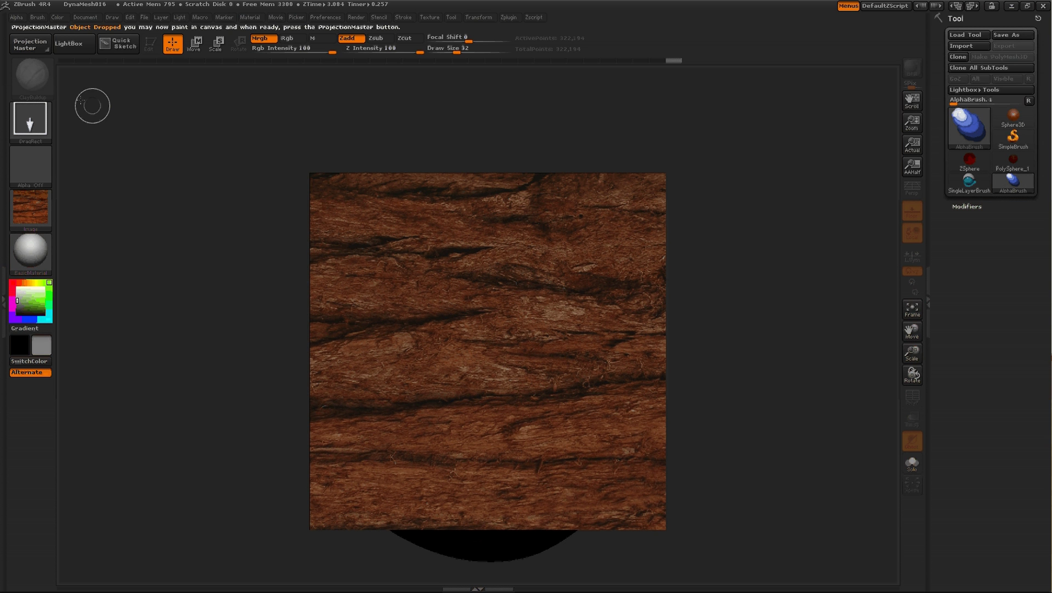
pyautogui.click(30, 45)
pyautogui.click(503, 329)
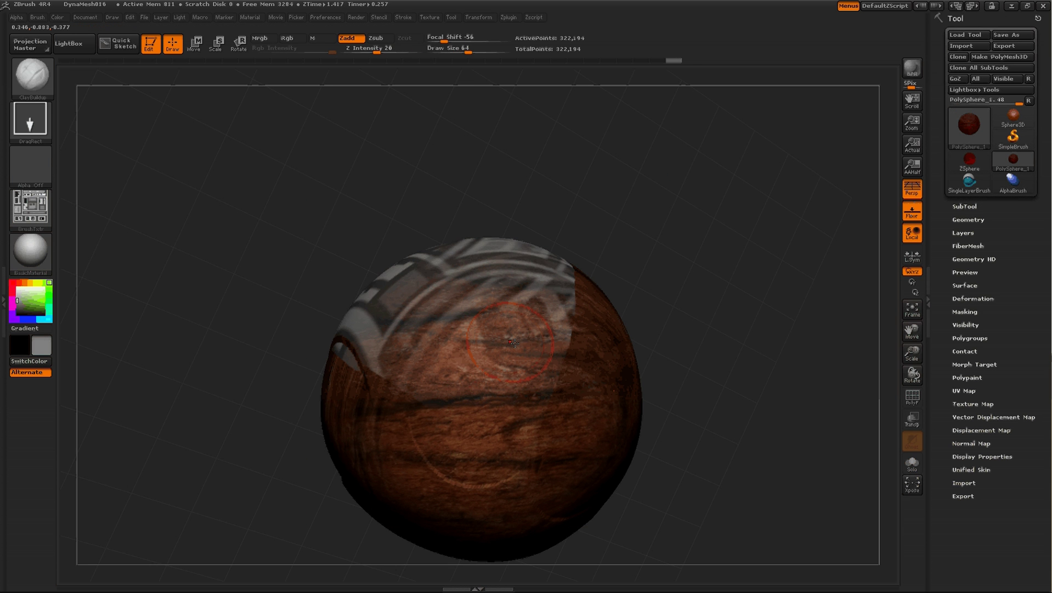
pyautogui.moveTo(540, 273); pyautogui.dragTo(497, 345, button='right')
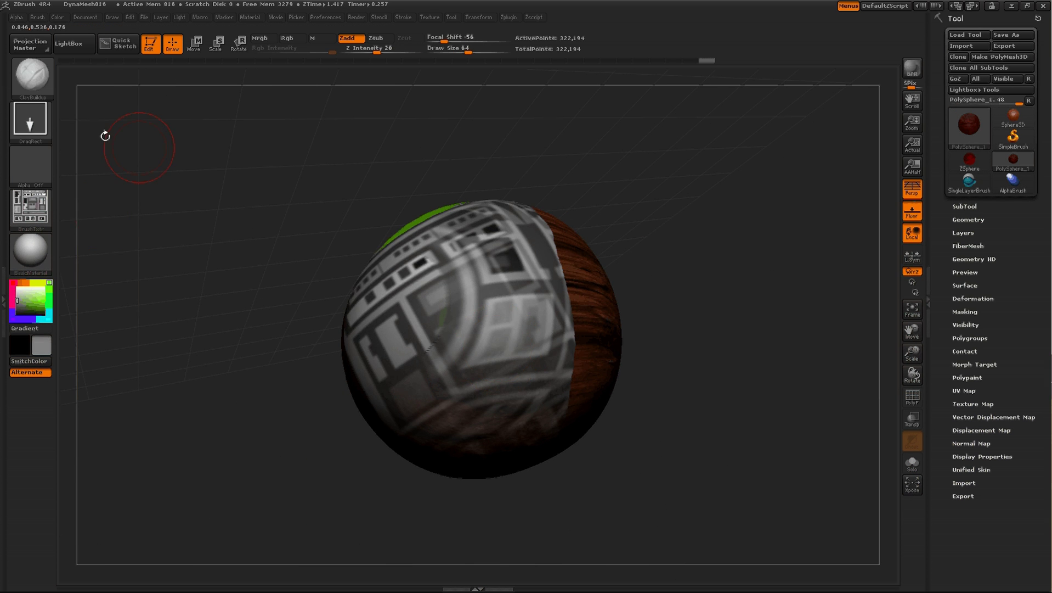
# Step: Drop the sphere in Projection Master with Fade on, stamp one large bark texture over its patterned area, and pick it up
pyautogui.click(30, 44)
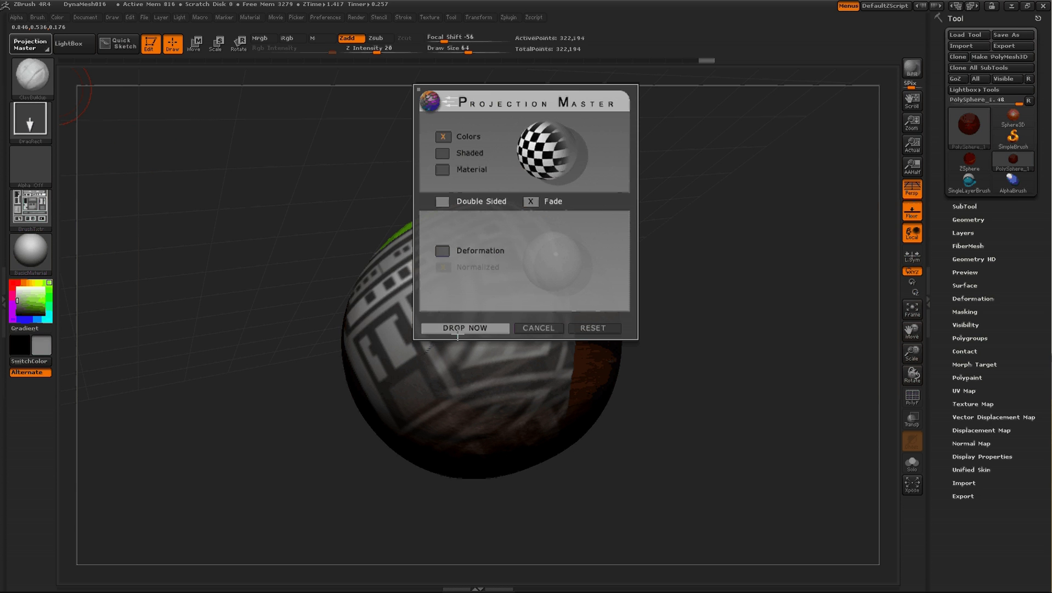
pyautogui.click(463, 327)
pyautogui.moveTo(499, 341)
pyautogui.mouseDown()
pyautogui.moveTo(538, 443)
pyautogui.moveTo(595, 541)
pyautogui.moveTo(139, 158)
pyautogui.mouseUp()
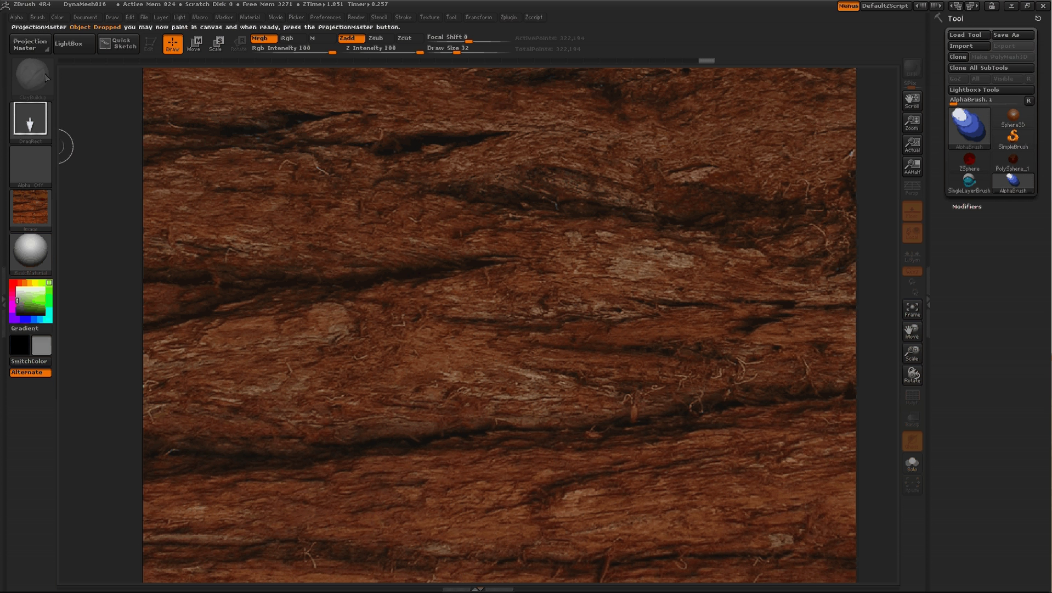
pyautogui.click(30, 44)
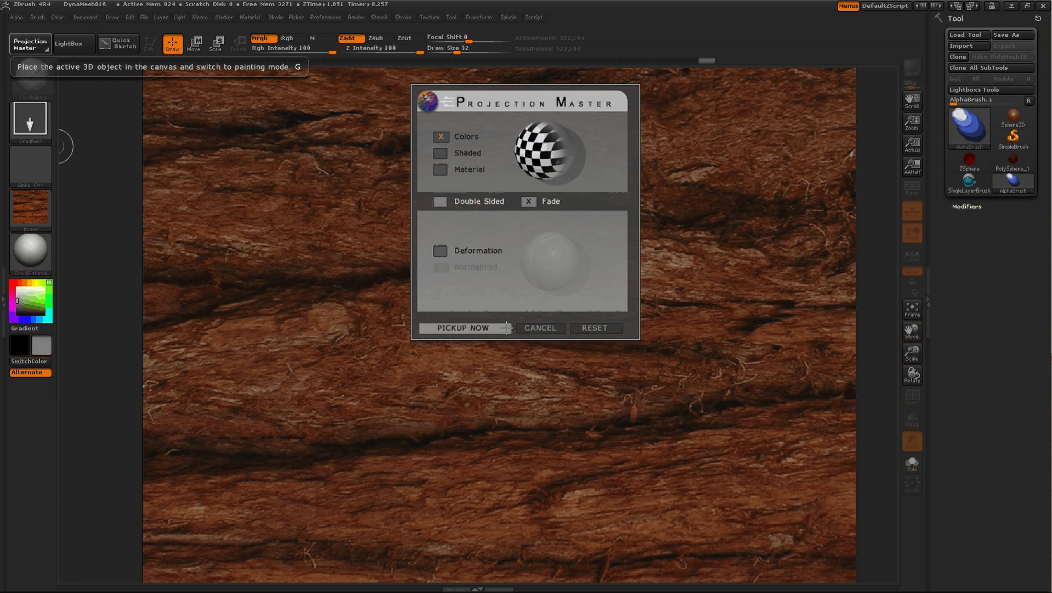
pyautogui.click(507, 327)
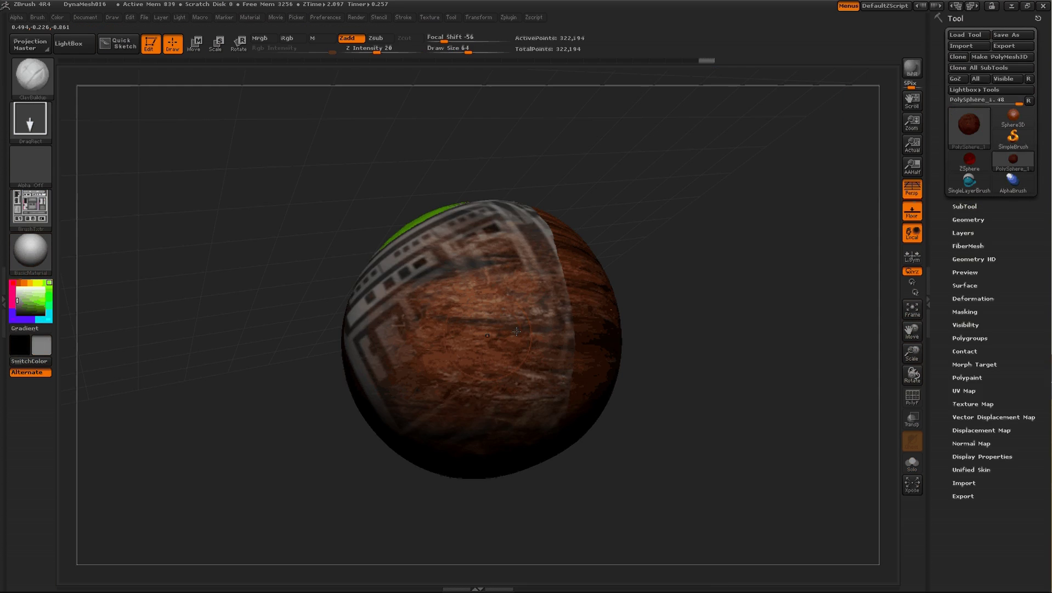
# Step: Rotate the sphere so the pale vertical seam between the bark areas faces forward and drop it with Fade on
pyautogui.moveTo(694, 371)
pyautogui.mouseDown()
pyautogui.moveTo(651, 300)
pyautogui.moveTo(616, 338)
pyautogui.mouseUp()
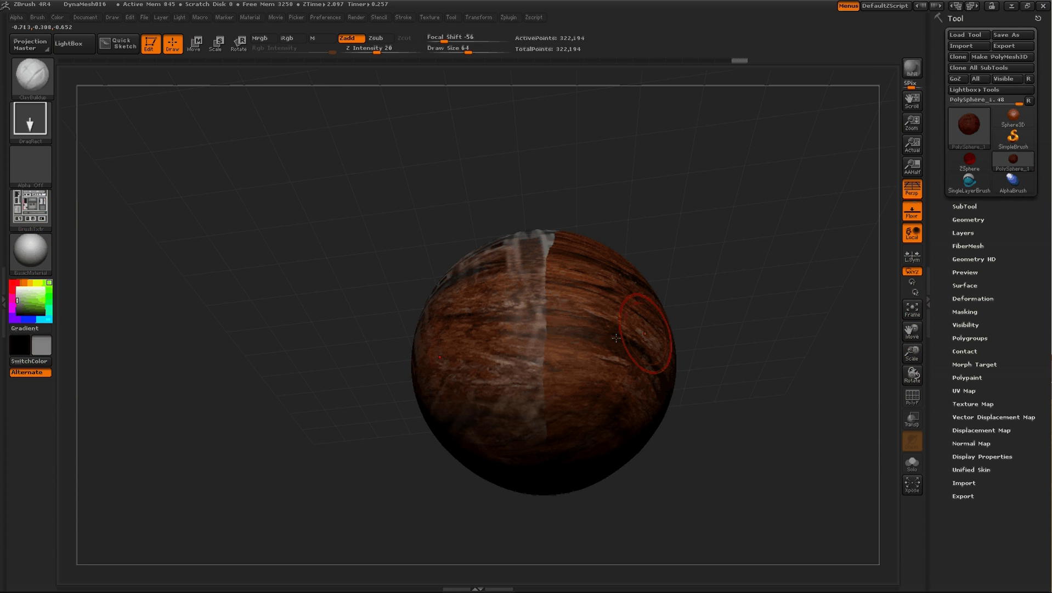
pyautogui.click(26, 47)
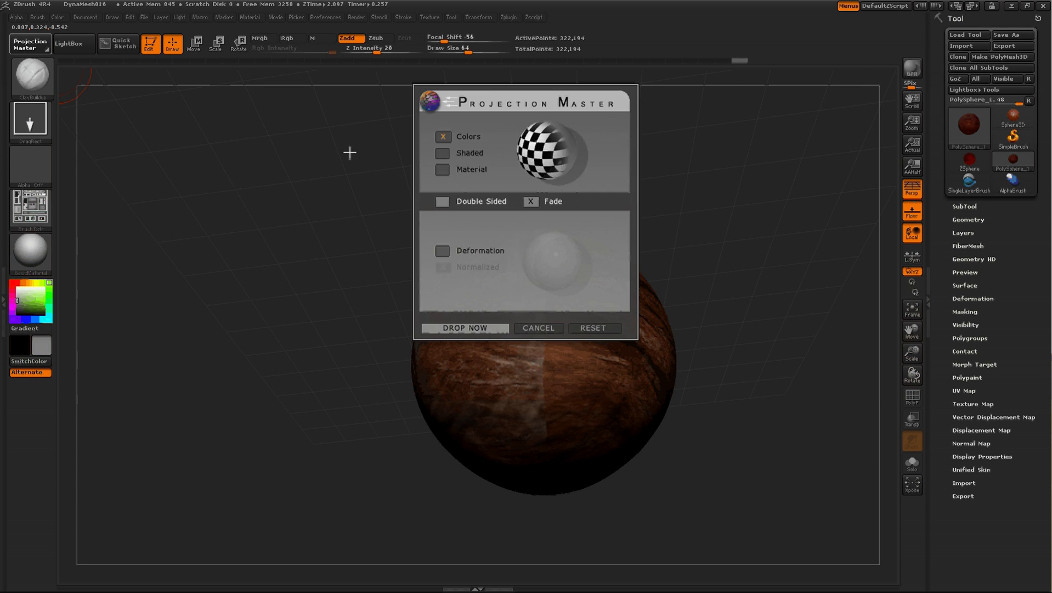
pyautogui.click(487, 335)
# Step: Stamp many small overlapping bark squares over the seam and the surrounding surface, and pick the sphere up
pyautogui.moveTo(531, 347); pyautogui.dragTo(560, 360)
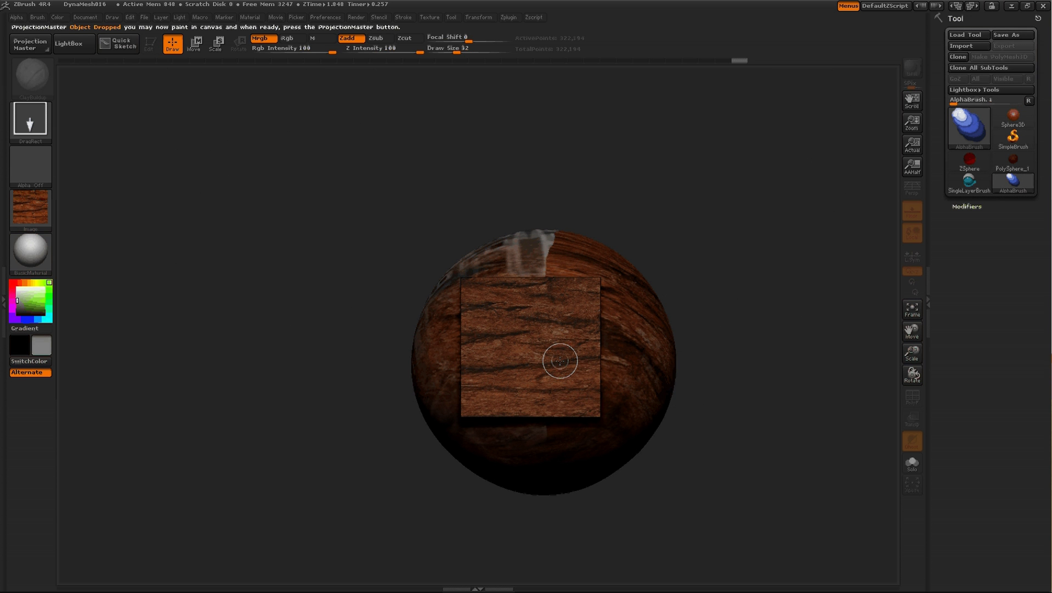
pyautogui.moveTo(528, 434); pyautogui.dragTo(552, 462)
pyautogui.moveTo(384, 384); pyautogui.dragTo(502, 256)
pyautogui.moveTo(492, 271); pyautogui.dragTo(527, 236)
pyautogui.moveTo(519, 267); pyautogui.dragTo(537, 346)
pyautogui.moveTo(561, 254); pyautogui.dragTo(520, 294)
pyautogui.moveTo(453, 345); pyautogui.dragTo(467, 283)
pyautogui.moveTo(460, 295); pyautogui.dragTo(539, 426)
pyautogui.moveTo(630, 268); pyautogui.dragTo(746, 384)
pyautogui.moveTo(634, 356); pyautogui.dragTo(732, 527)
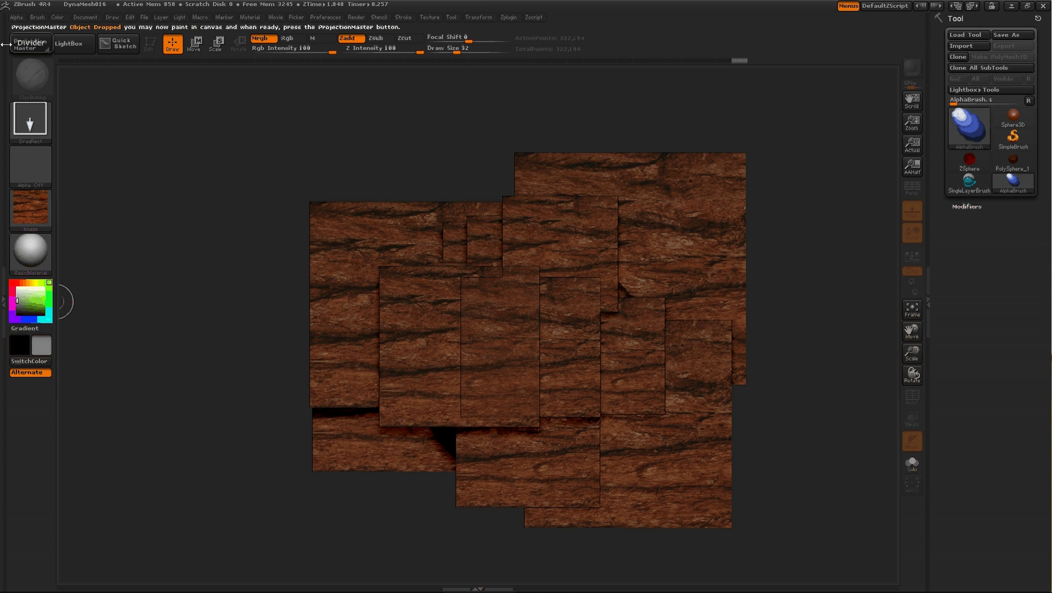
pyautogui.moveTo(6, 44); pyautogui.dragTo(118, 90)
pyautogui.click(119, 90)
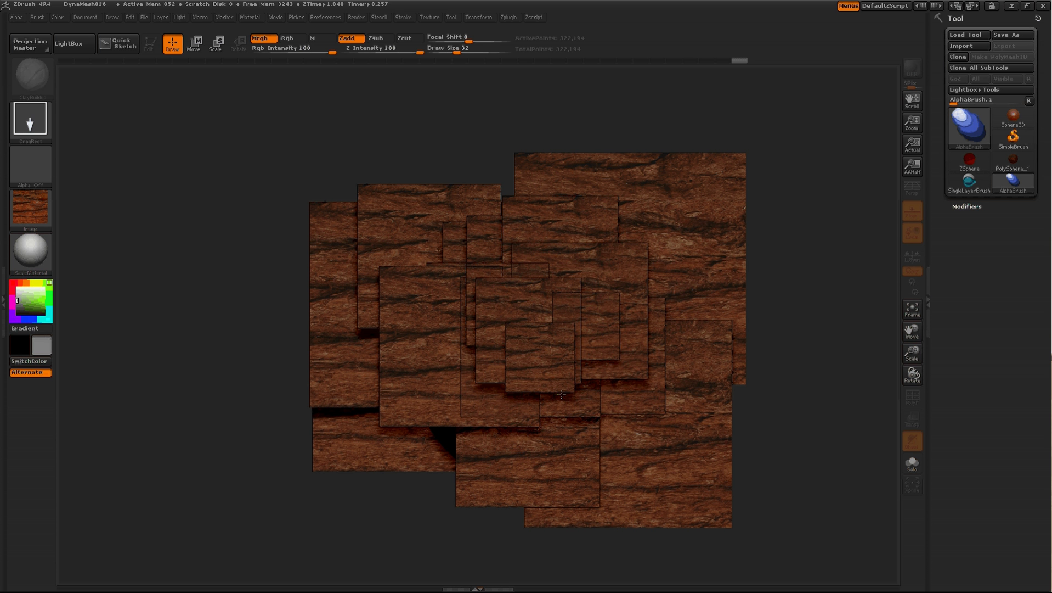
pyautogui.moveTo(623, 316); pyautogui.dragTo(623, 408)
pyautogui.moveTo(559, 359); pyautogui.dragTo(559, 459)
pyautogui.moveTo(507, 368); pyautogui.dragTo(512, 319)
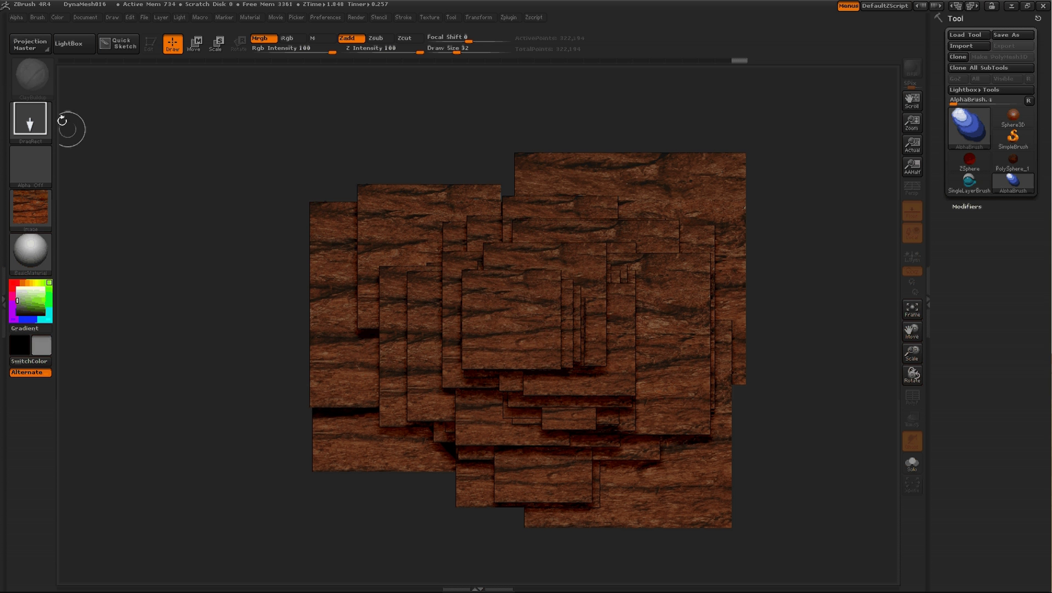
pyautogui.click(26, 45)
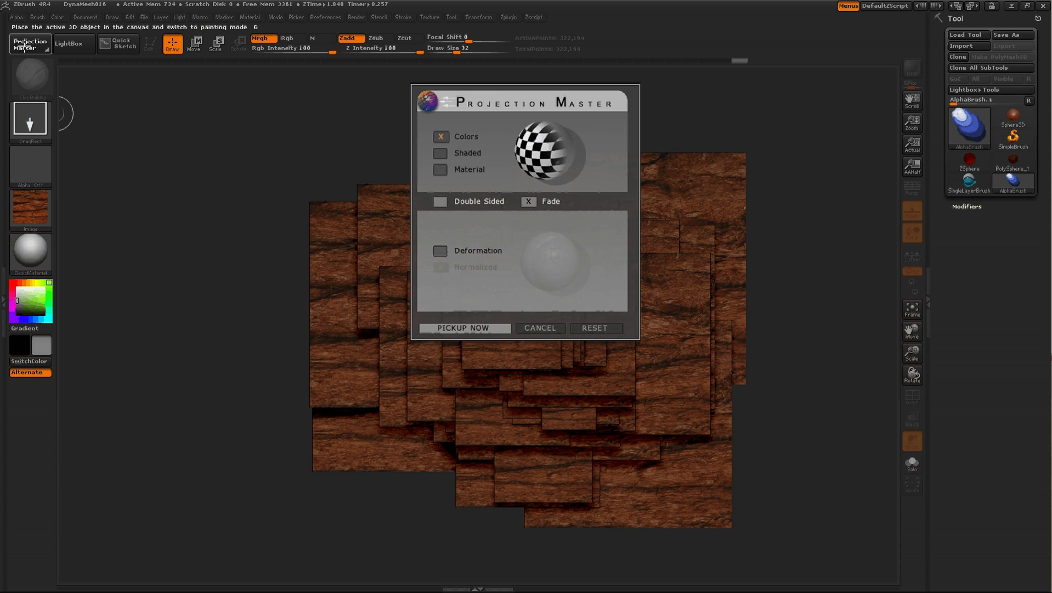
pyautogui.click(467, 328)
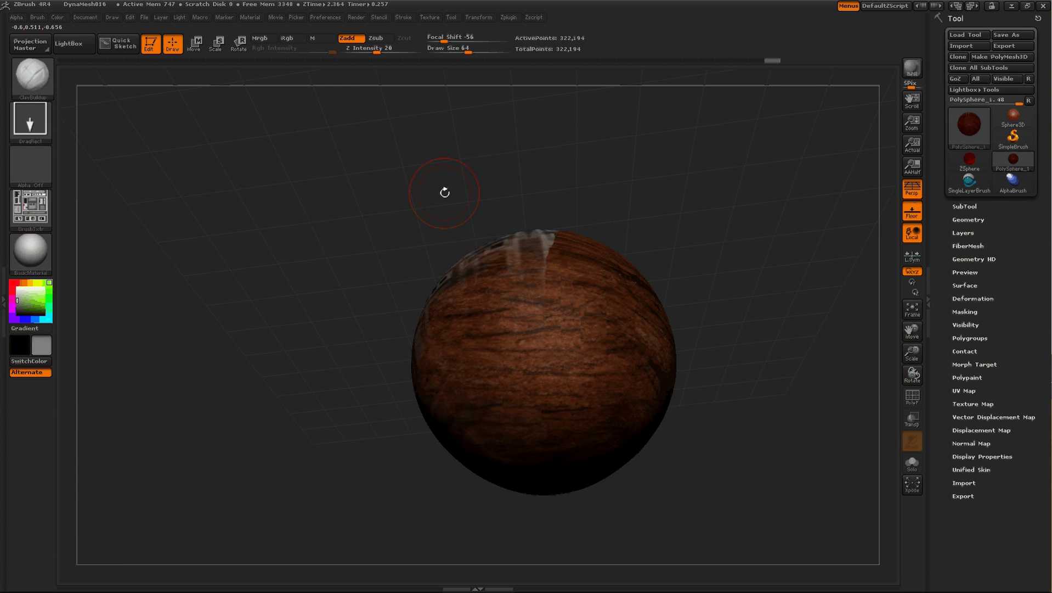
# Step: Drop the sphere with the green cap and patterned band facing forward, and choose the cracked olive-brown bark texture
pyautogui.moveTo(445, 192); pyautogui.dragTo(113, 76)
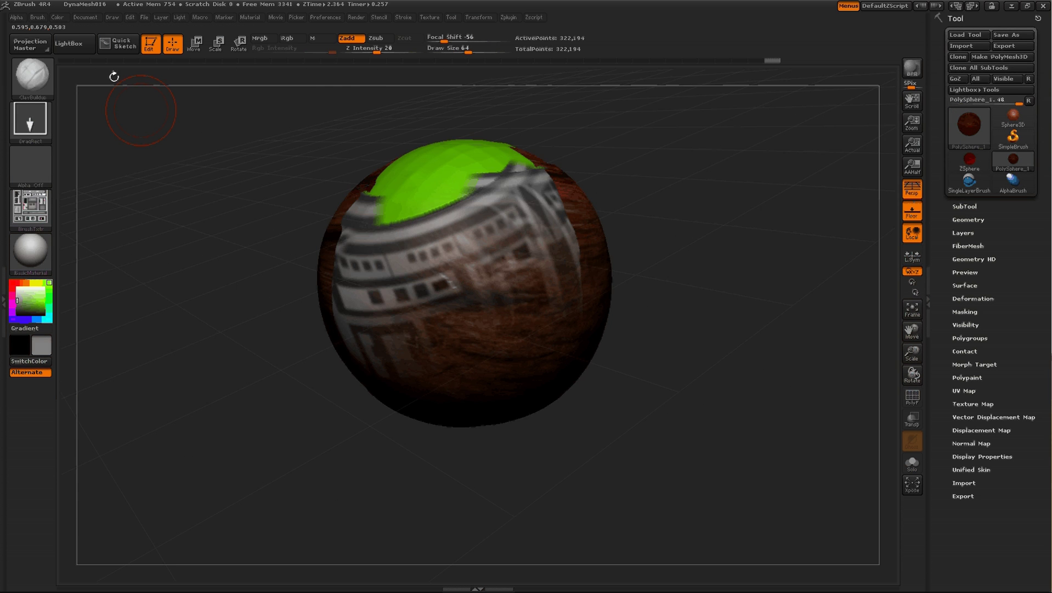
pyautogui.click(33, 41)
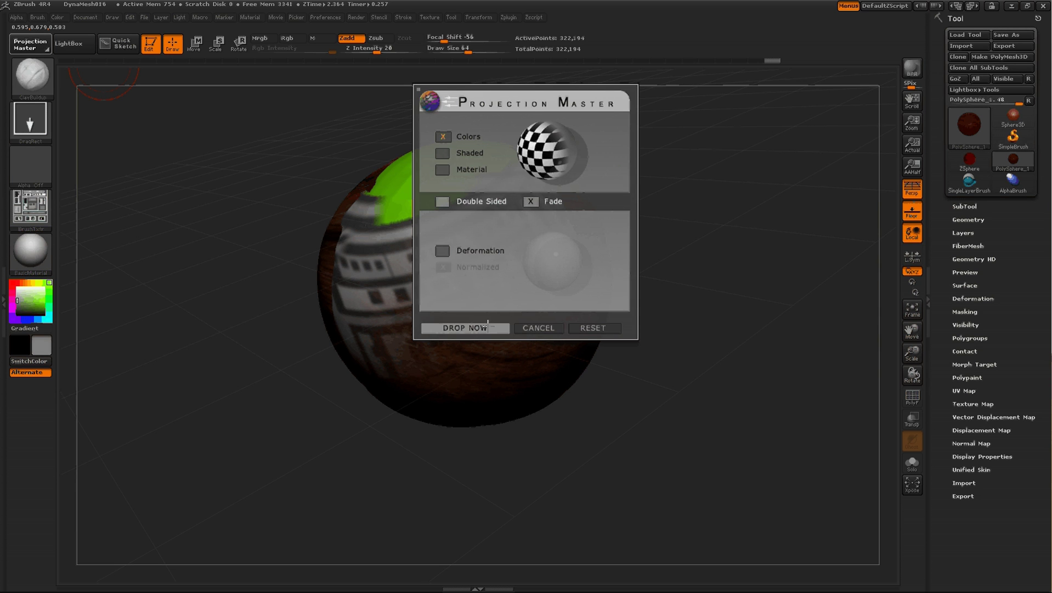
pyautogui.click(486, 327)
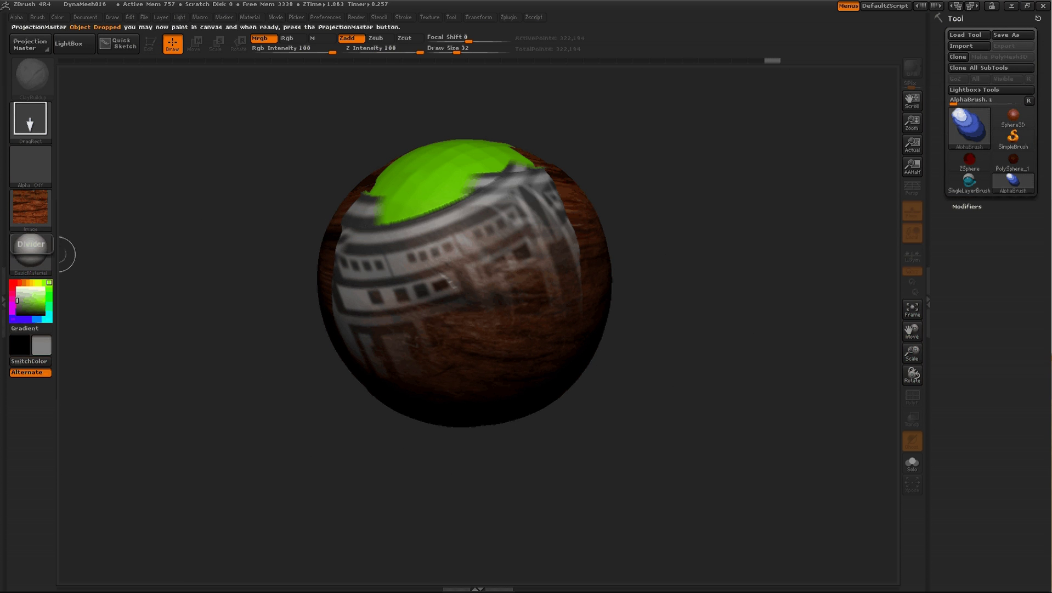
pyautogui.click(17, 208)
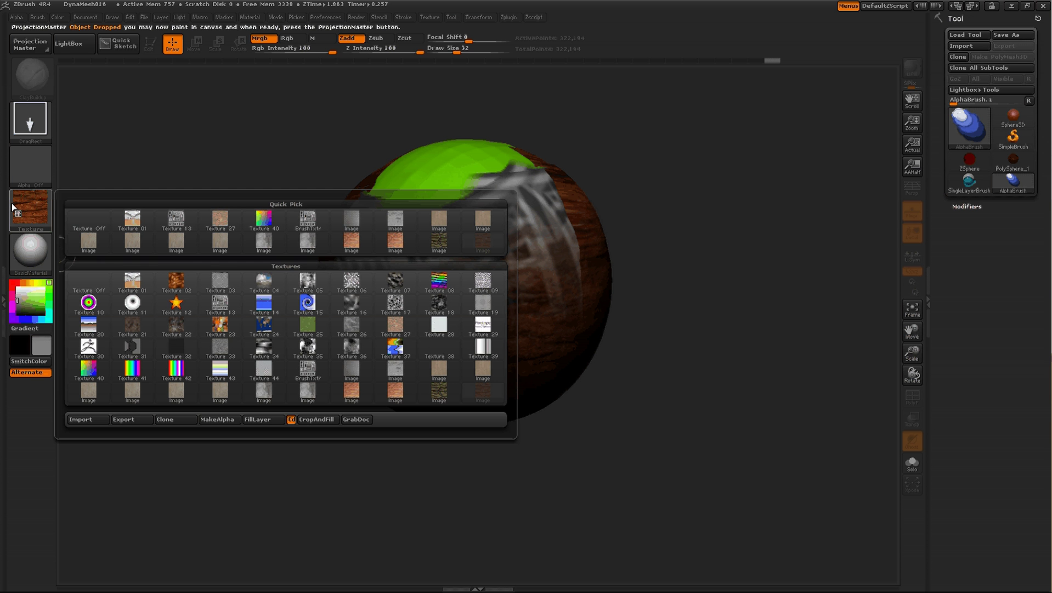
pyautogui.click(39, 229)
pyautogui.click(439, 390)
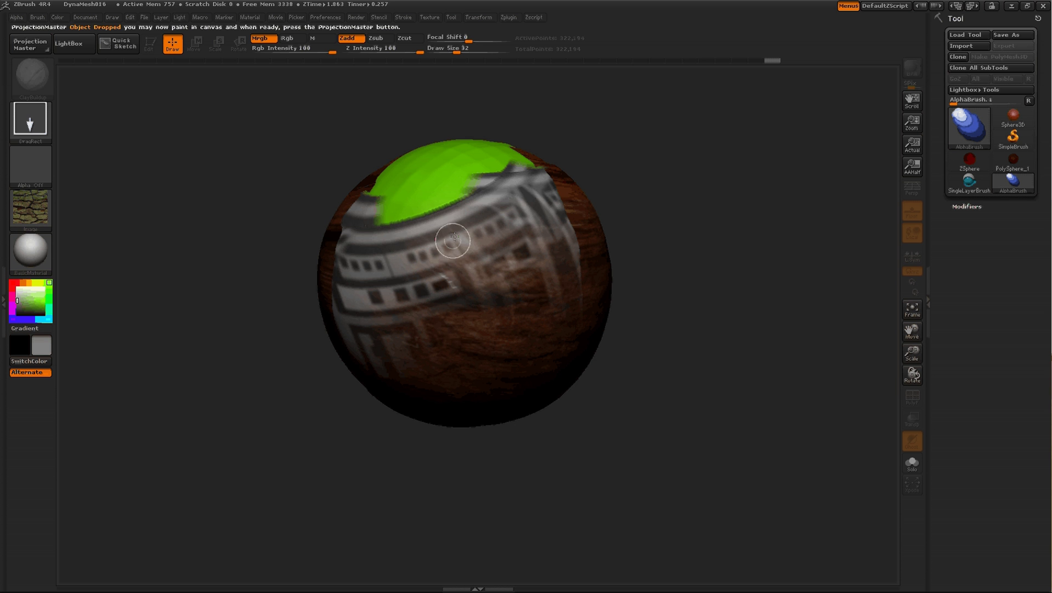
# Step: Stamp one large cracked bark texture over the patterned band and pick the sphere up
pyautogui.moveTo(456, 230); pyautogui.dragTo(601, 522)
pyautogui.click(30, 44)
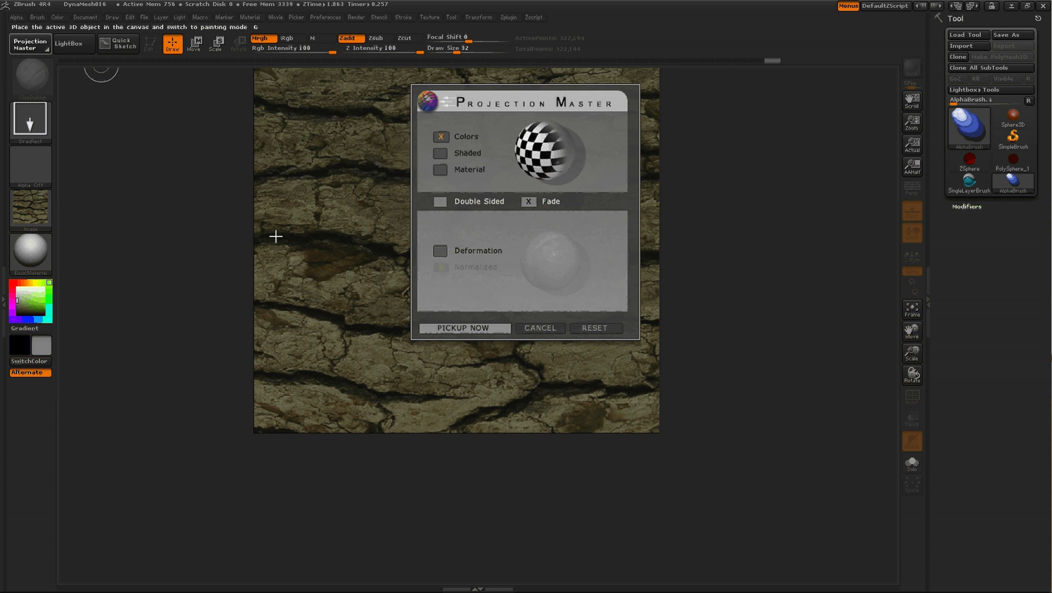
pyautogui.click(463, 327)
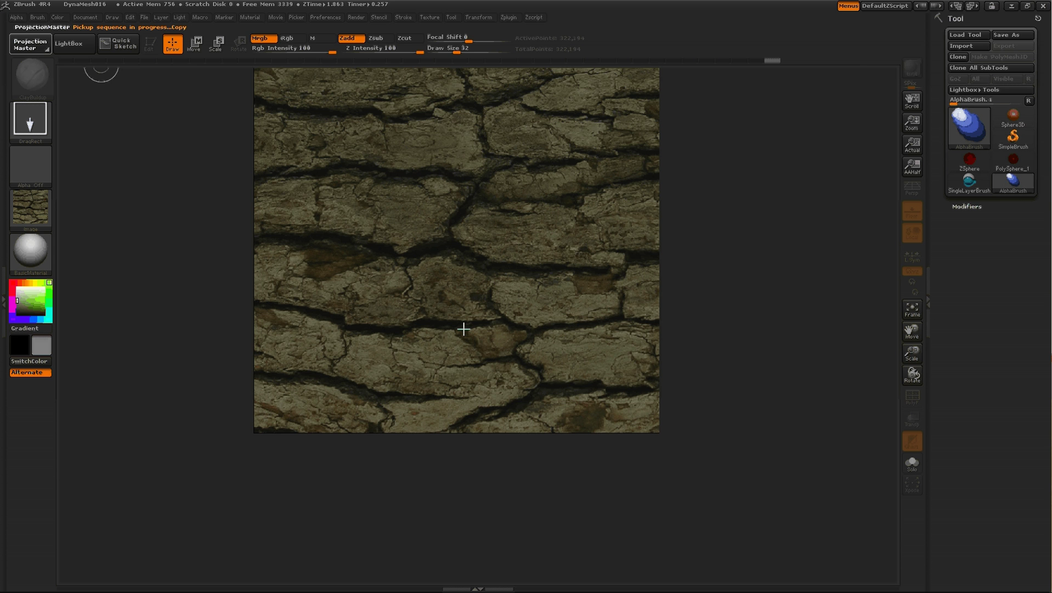
# Step: Drop the sphere again from the same view with Colors and Fade on
pyautogui.click(17, 89)
pyautogui.click(37, 48)
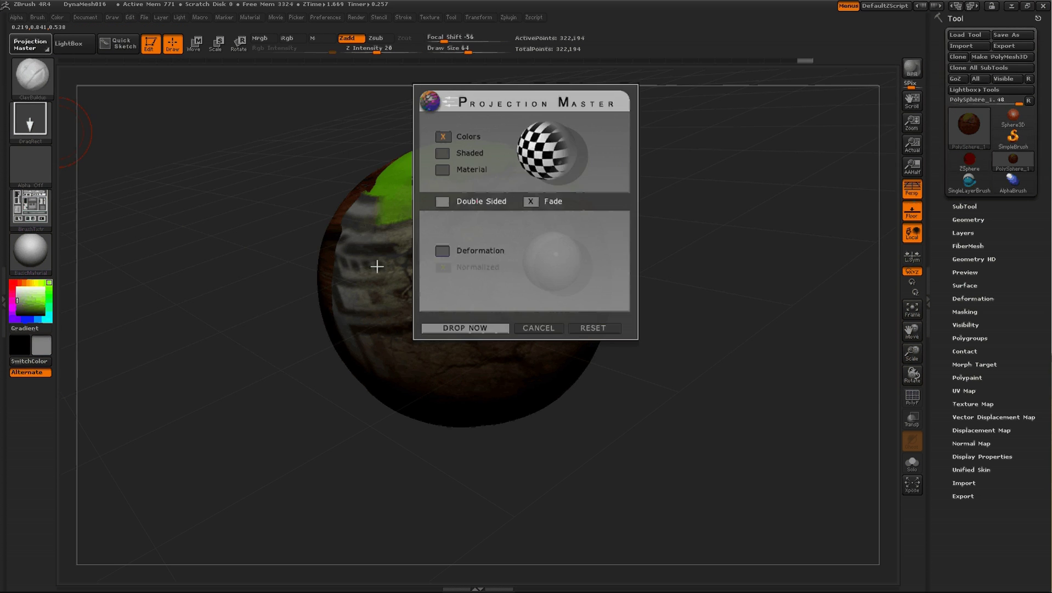
pyautogui.click(457, 330)
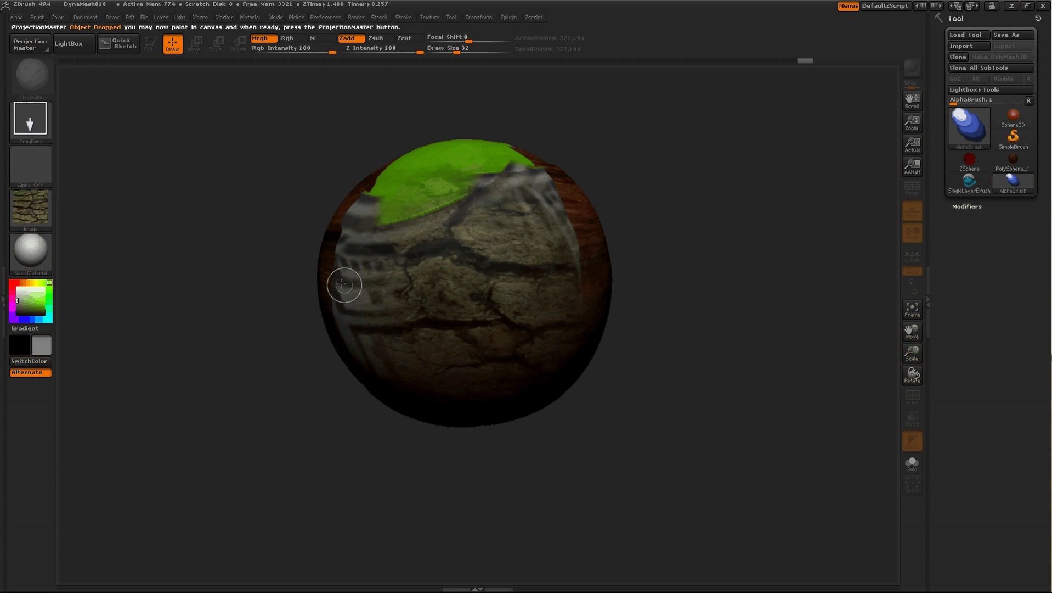
# Step: Stamp smaller overlapping squares of cracked bark over the remaining pattern and part of the green cap, and pick the sphere up
pyautogui.moveTo(342, 285); pyautogui.dragTo(390, 423)
pyautogui.moveTo(396, 262); pyautogui.dragTo(425, 366)
pyautogui.moveTo(406, 209); pyautogui.dragTo(416, 305)
pyautogui.moveTo(432, 215); pyautogui.dragTo(440, 263)
pyautogui.moveTo(512, 173); pyautogui.dragTo(528, 237)
pyautogui.moveTo(544, 208); pyautogui.dragTo(561, 270)
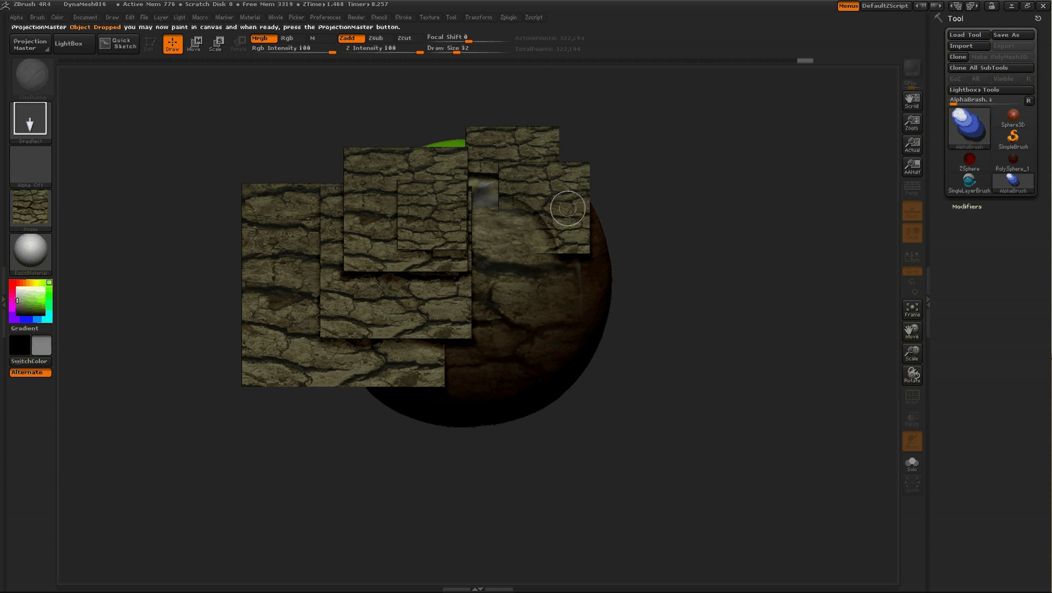
pyautogui.moveTo(569, 212); pyautogui.dragTo(576, 269)
pyautogui.moveTo(509, 201); pyautogui.dragTo(527, 324)
pyautogui.moveTo(486, 221); pyautogui.dragTo(497, 301)
pyautogui.moveTo(546, 255); pyautogui.dragTo(556, 328)
pyautogui.moveTo(559, 271); pyautogui.dragTo(568, 332)
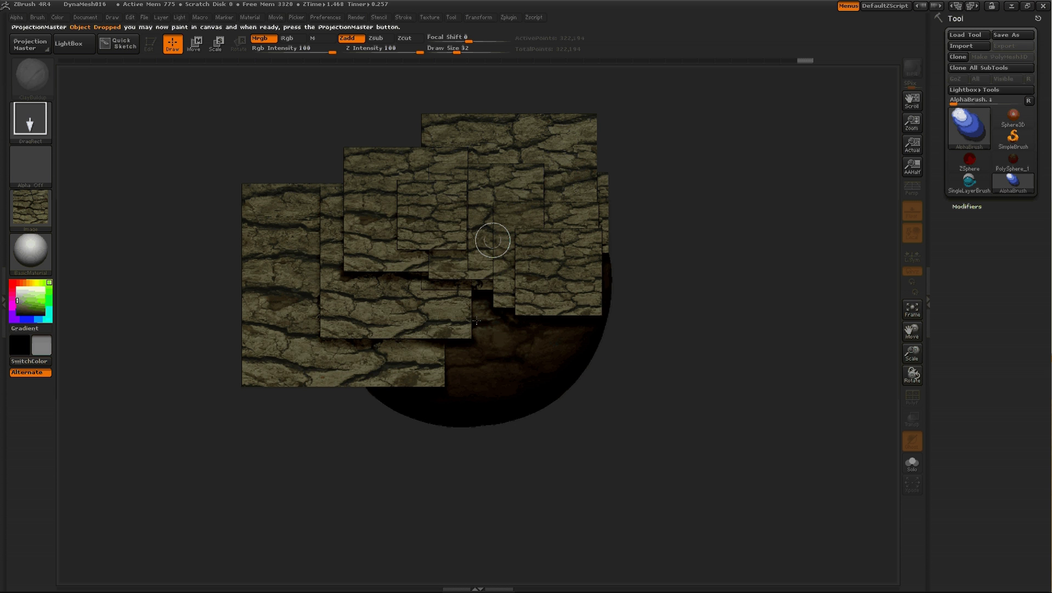
pyautogui.moveTo(459, 283); pyautogui.dragTo(491, 398)
pyautogui.moveTo(397, 375); pyautogui.dragTo(406, 438)
pyautogui.moveTo(314, 335); pyautogui.dragTo(323, 385)
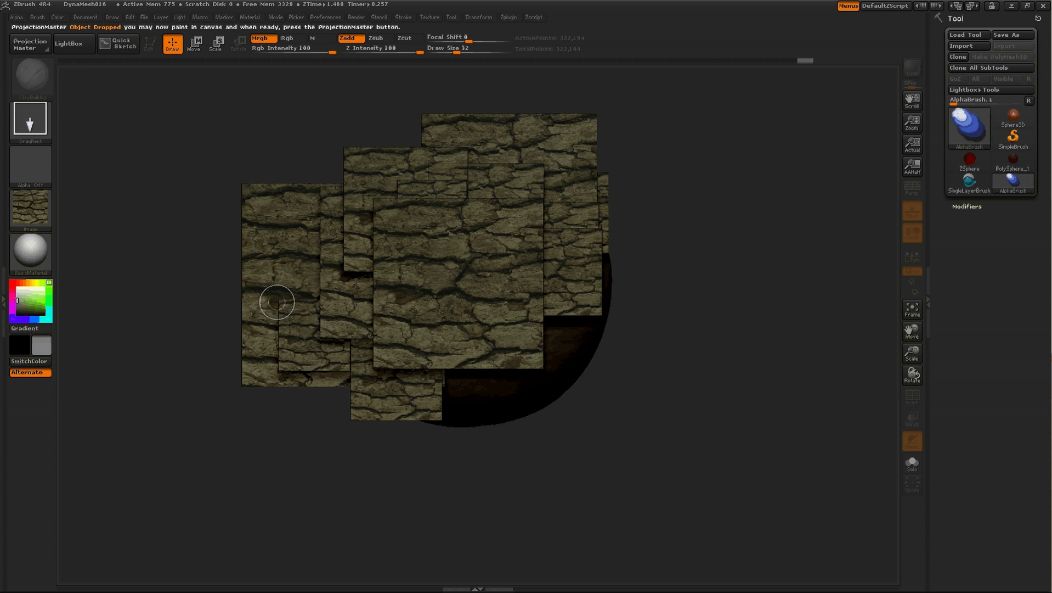
pyautogui.click(31, 42)
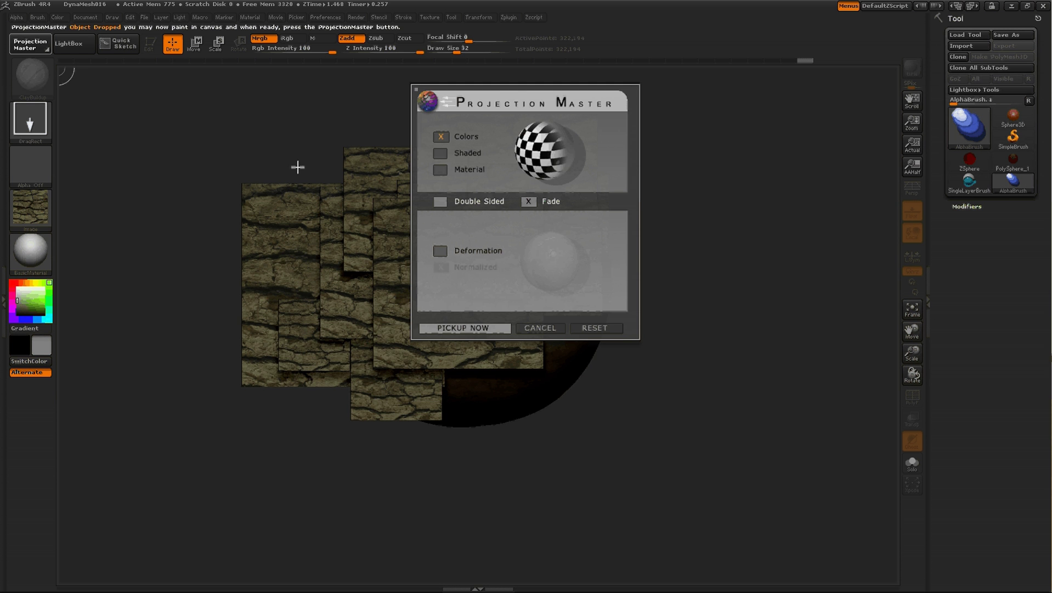
pyautogui.click(464, 328)
# Step: Rotate the sphere so the bare green patch faces forward and drop it with Colors, Shaded, Material and Fade enabled
pyautogui.moveTo(639, 347)
pyautogui.mouseDown()
pyautogui.moveTo(707, 416)
pyautogui.moveTo(721, 385)
pyautogui.moveTo(209, 272)
pyautogui.moveTo(241, 167)
pyautogui.mouseUp()
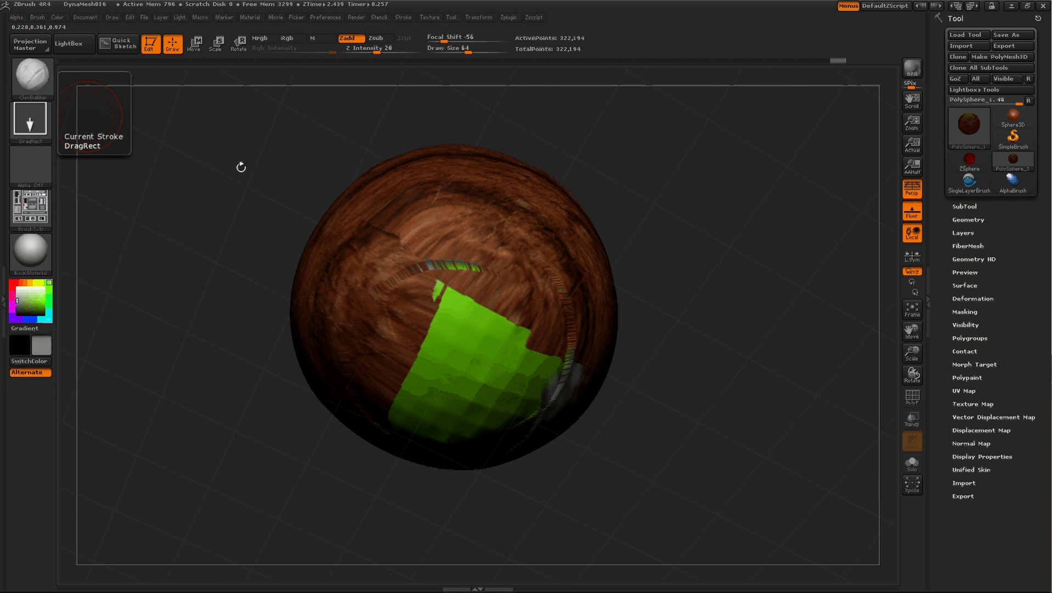
pyautogui.moveTo(693, 373); pyautogui.dragTo(698, 323)
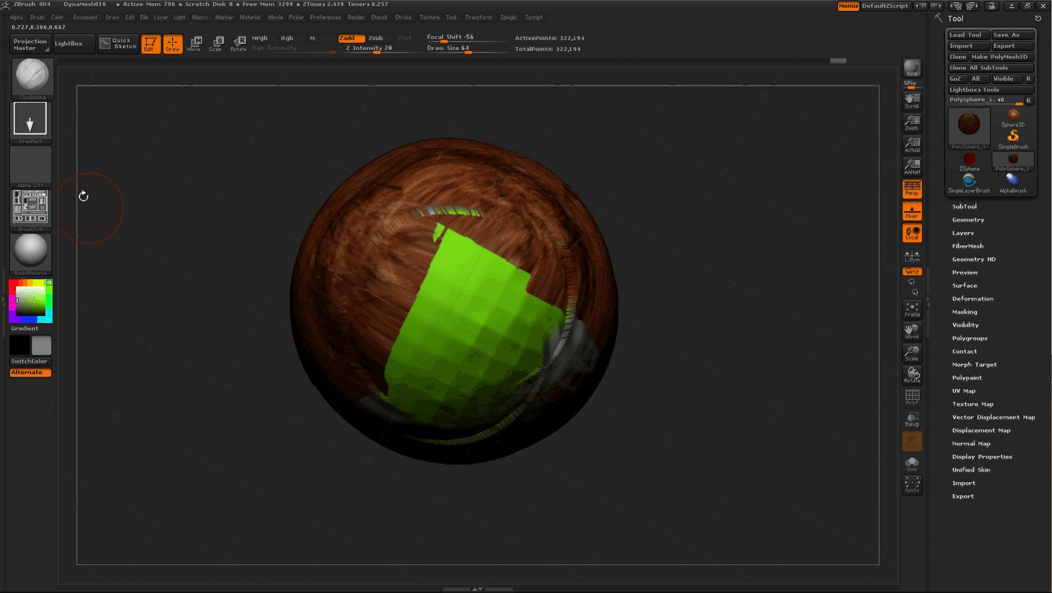
pyautogui.click(35, 43)
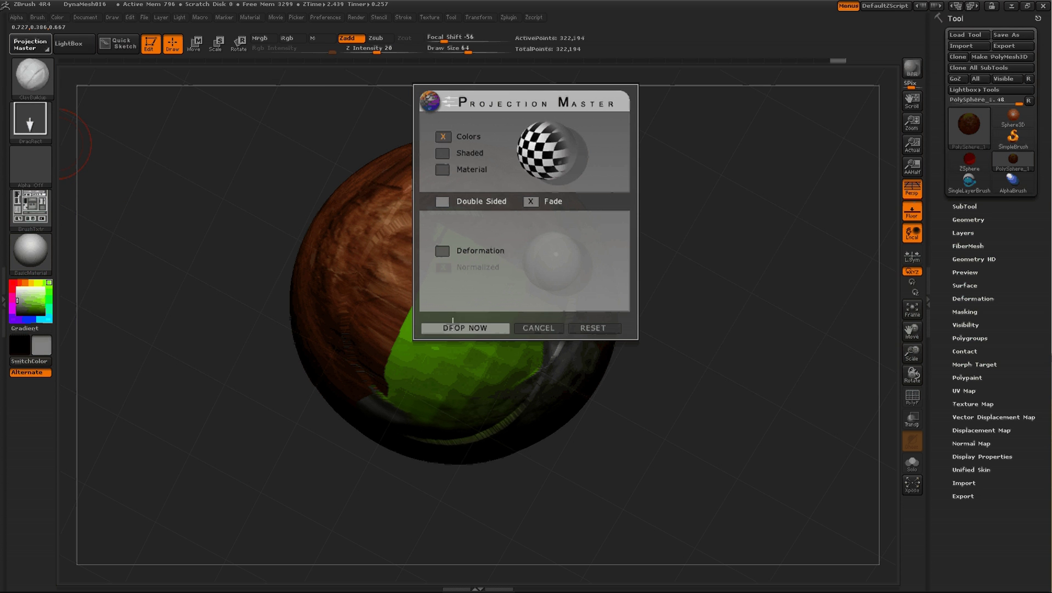
pyautogui.click(442, 153)
pyautogui.click(440, 170)
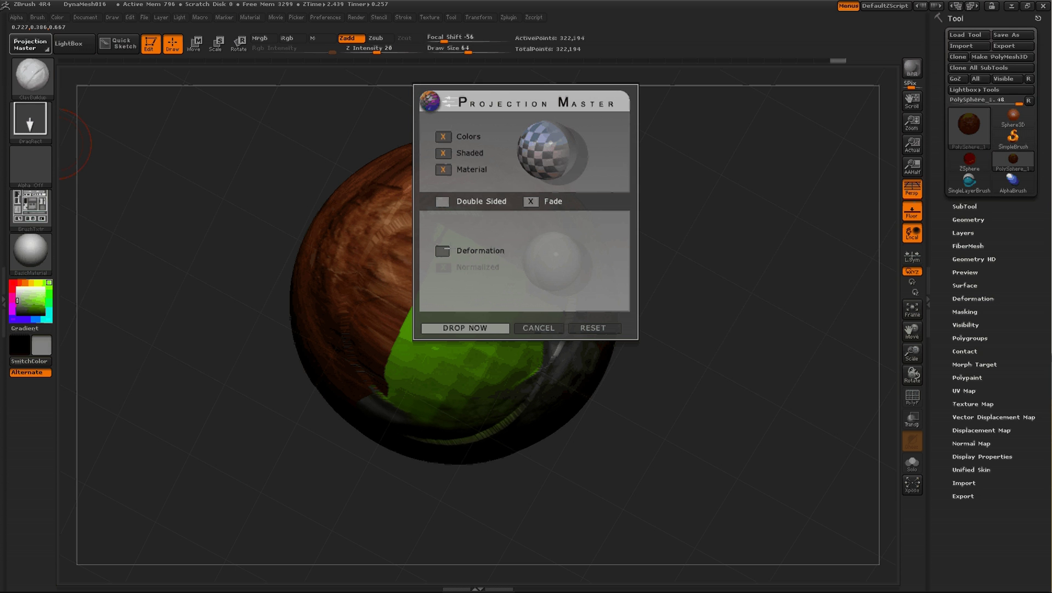
pyautogui.click(459, 327)
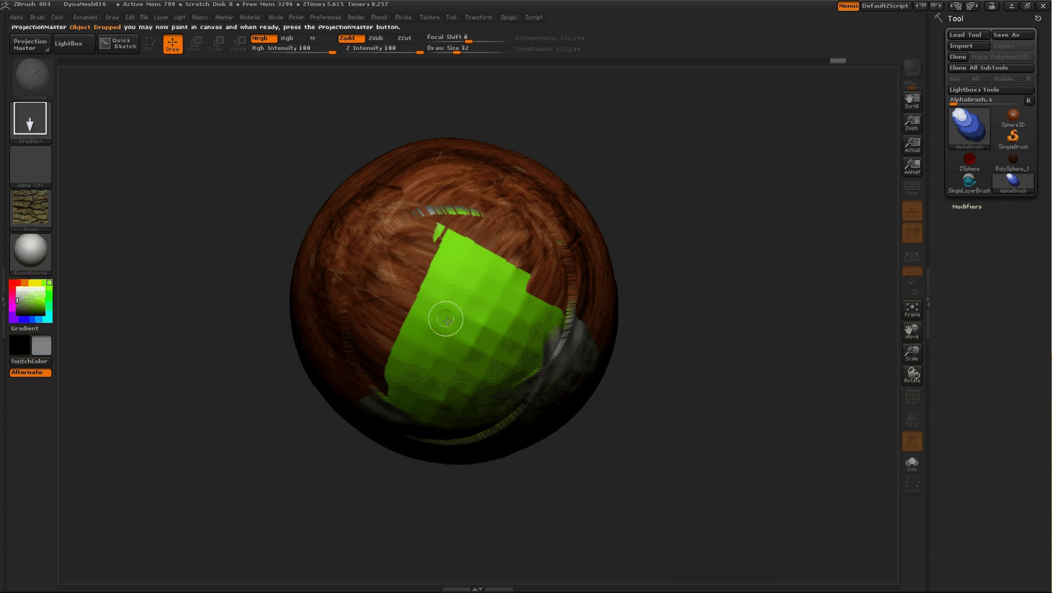
# Step: Choose the metal tread-plate texture, stamp it large over the green patch, pick the sphere up, and inspect the blend
pyautogui.click(50, 220)
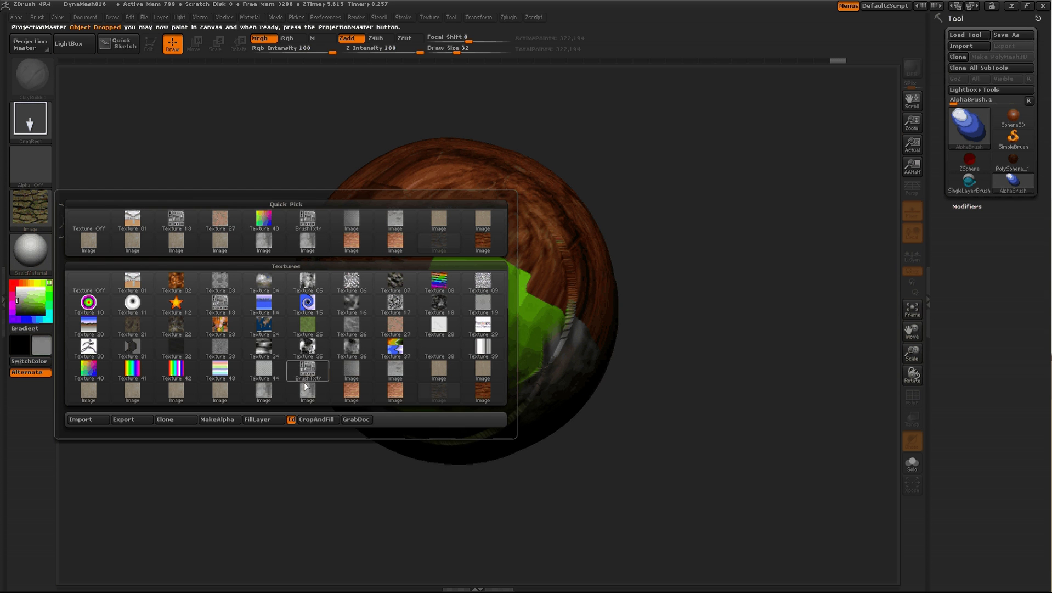
pyautogui.moveTo(307, 399)
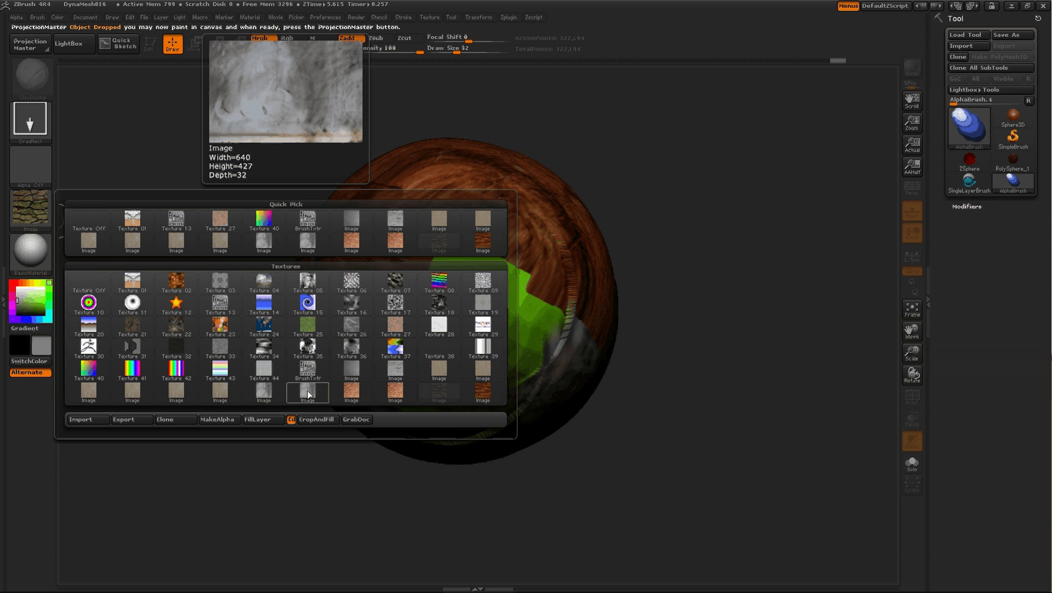
pyautogui.click(351, 369)
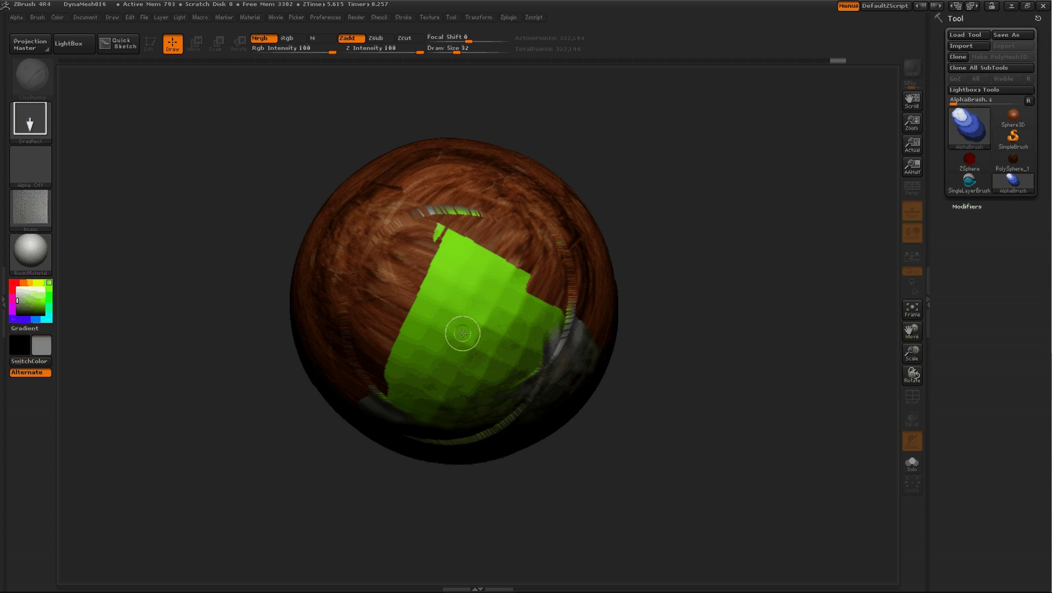
pyautogui.moveTo(463, 333)
pyautogui.mouseDown()
pyautogui.moveTo(558, 515)
pyautogui.moveTo(57, 251)
pyautogui.mouseUp()
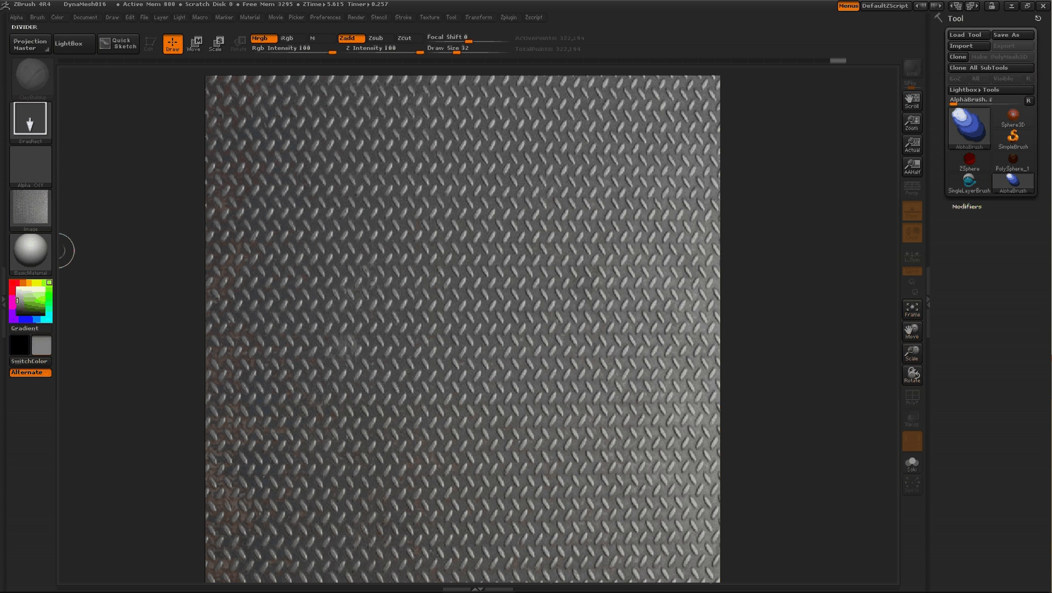
pyautogui.press('g')
pyautogui.click(434, 327)
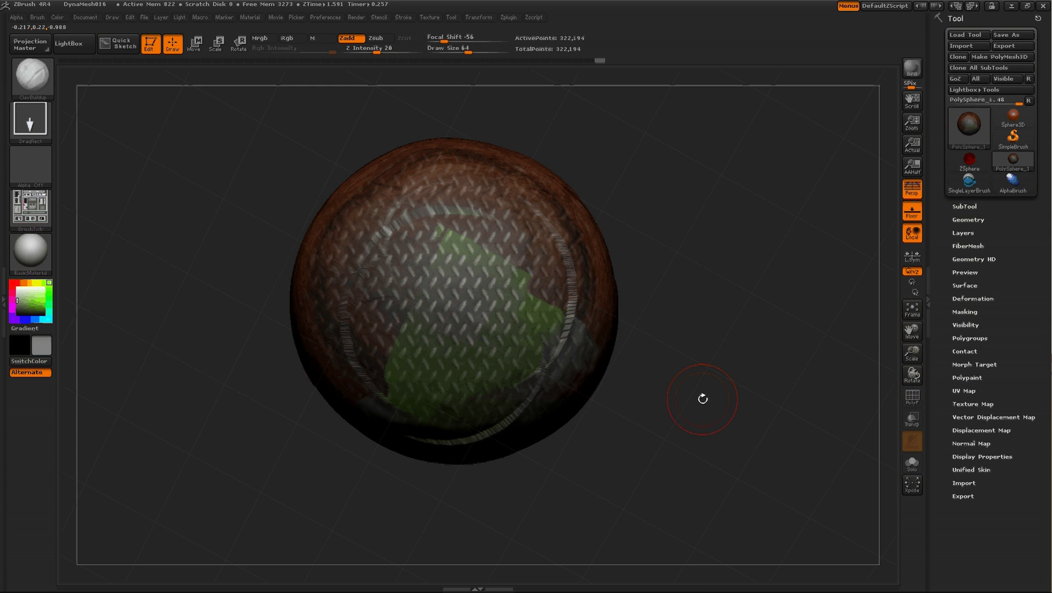
pyautogui.moveTo(703, 399)
pyautogui.mouseDown()
pyautogui.moveTo(691, 303)
pyautogui.moveTo(505, 320)
pyautogui.mouseUp()
pyautogui.moveTo(708, 392)
pyautogui.mouseDown()
pyautogui.moveTo(737, 374)
pyautogui.moveTo(702, 419)
pyautogui.moveTo(694, 388)
pyautogui.mouseUp()
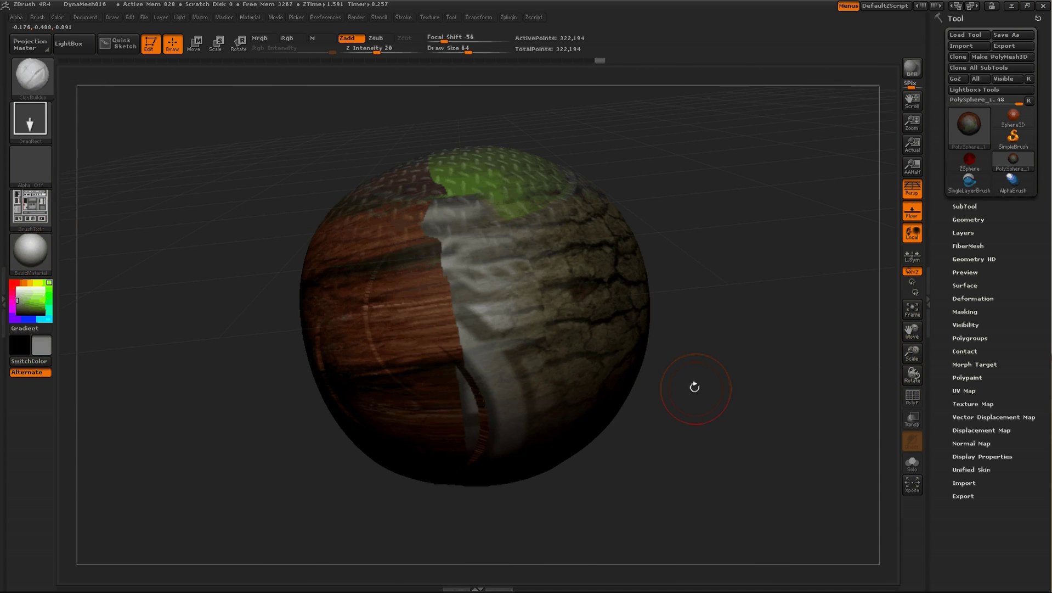